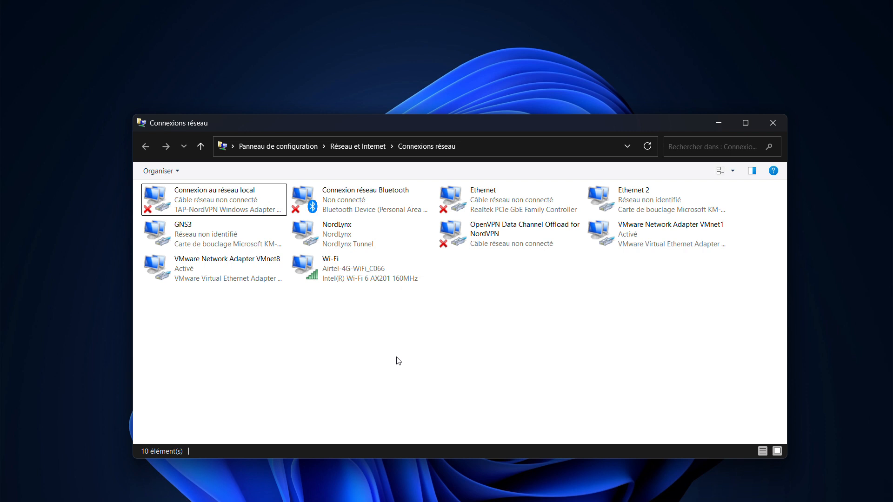
# - Inspect the GNS3 connection's IPv4 address and subnet mask in its connection details, and close the details and status windows
pyautogui.doubleClick(246, 240)
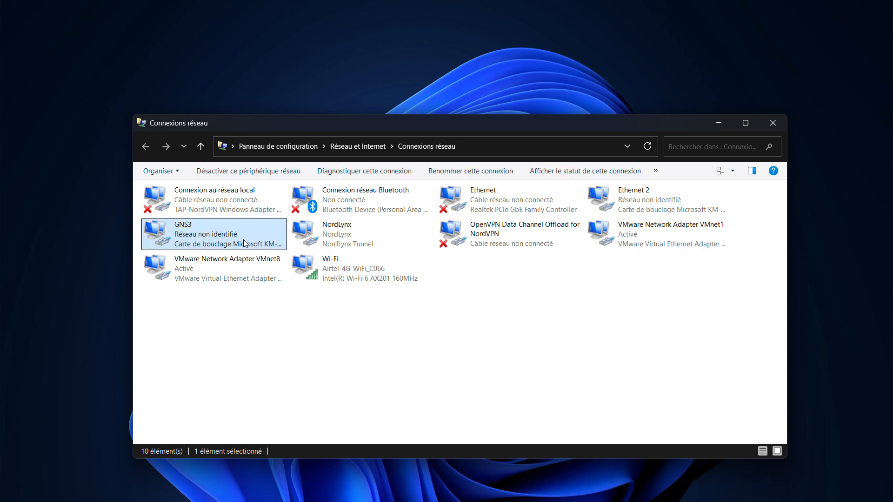
pyautogui.click(388, 238)
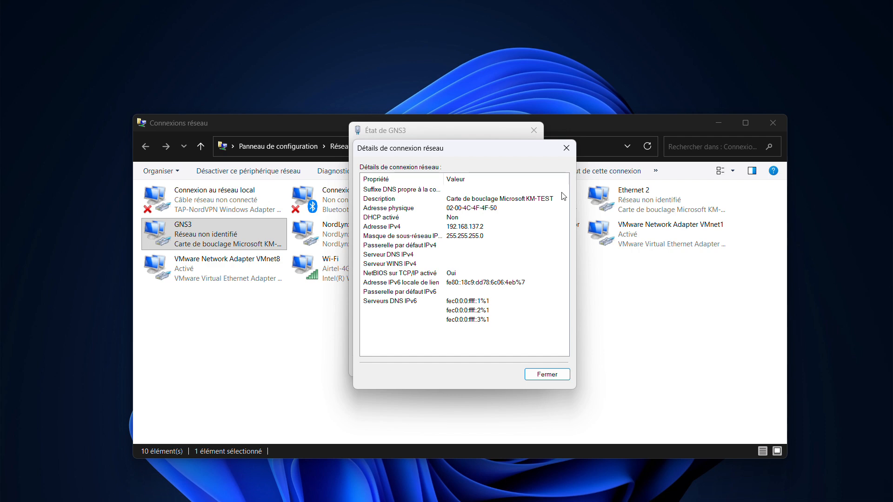
pyautogui.click(567, 148)
pyautogui.click(563, 147)
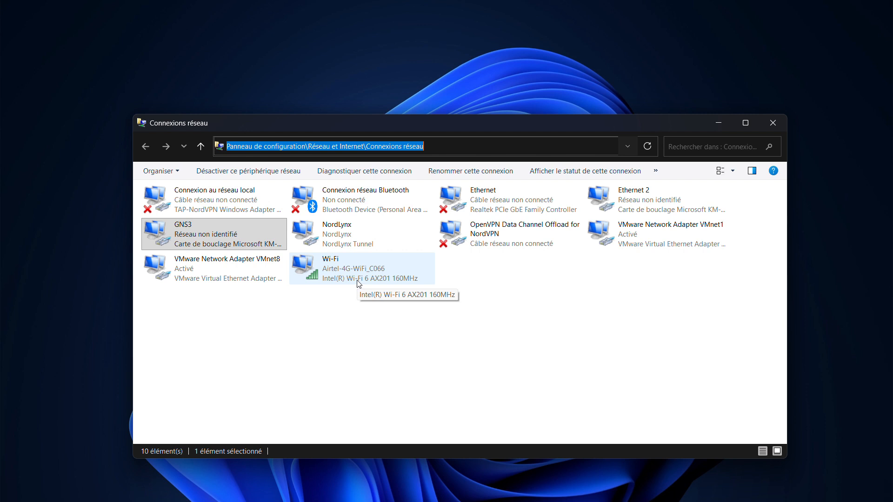
# - Share the Wi-Fi adapter's Internet connection with other network users, using GNS3 as the home network connection, and accept the IP change
pyautogui.rightClick(374, 273)
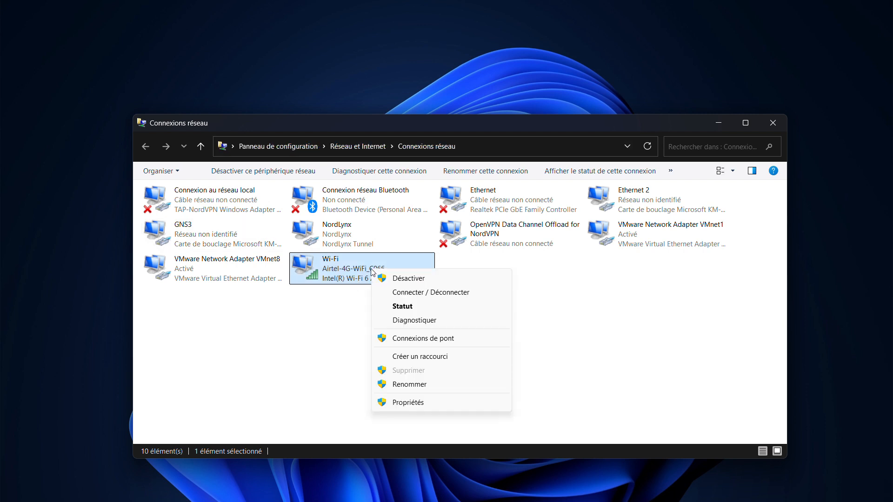
pyautogui.click(328, 311)
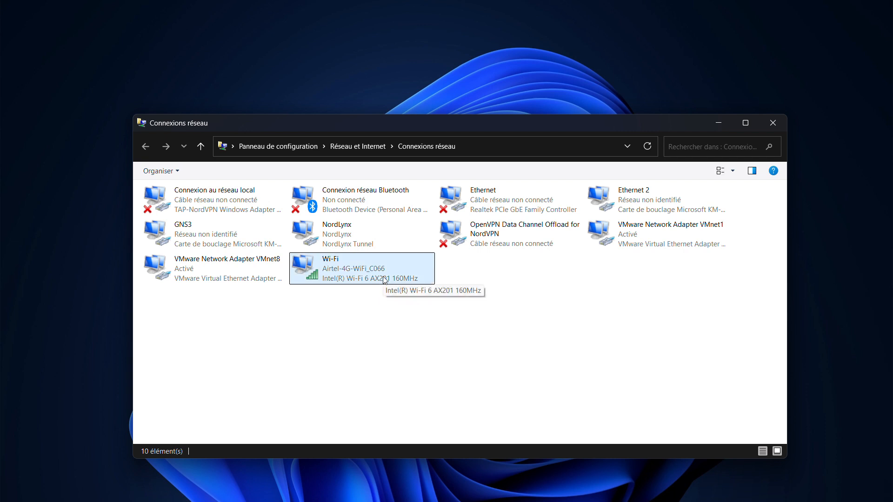
pyautogui.rightClick(361, 266)
pyautogui.click(409, 399)
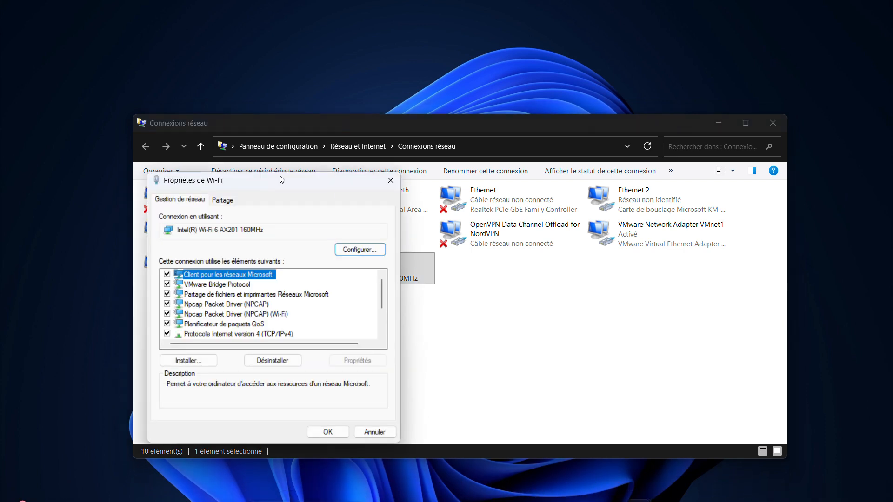
pyautogui.moveTo(282, 180); pyautogui.dragTo(454, 179)
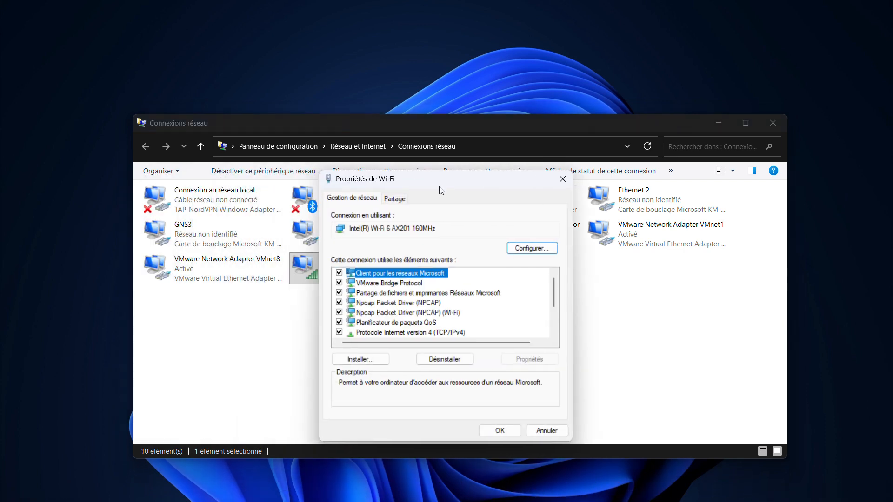
pyautogui.click(396, 198)
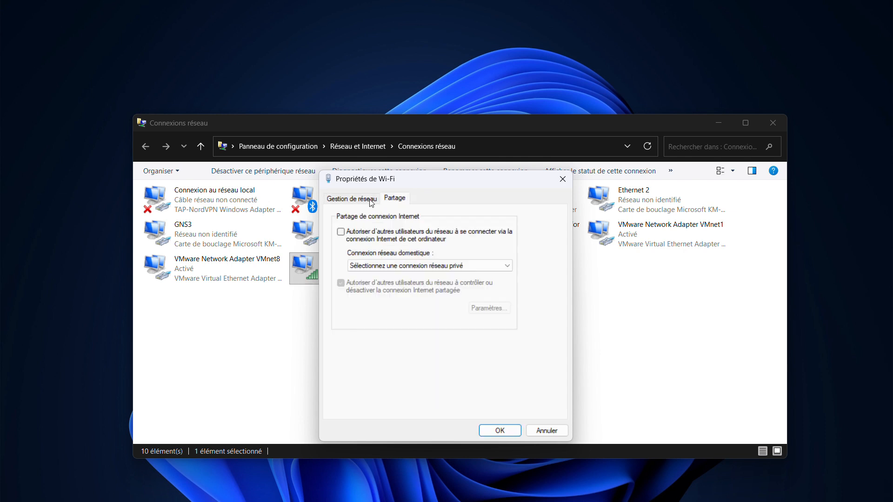
pyautogui.click(341, 231)
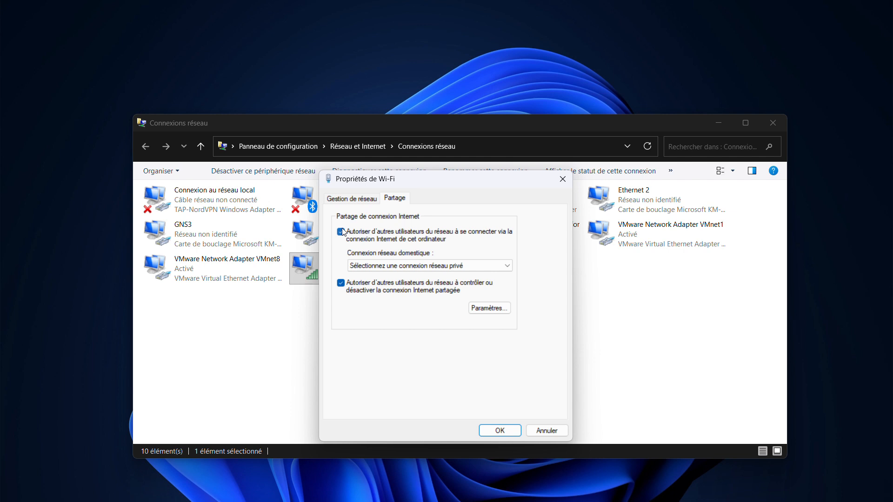
pyautogui.click(426, 266)
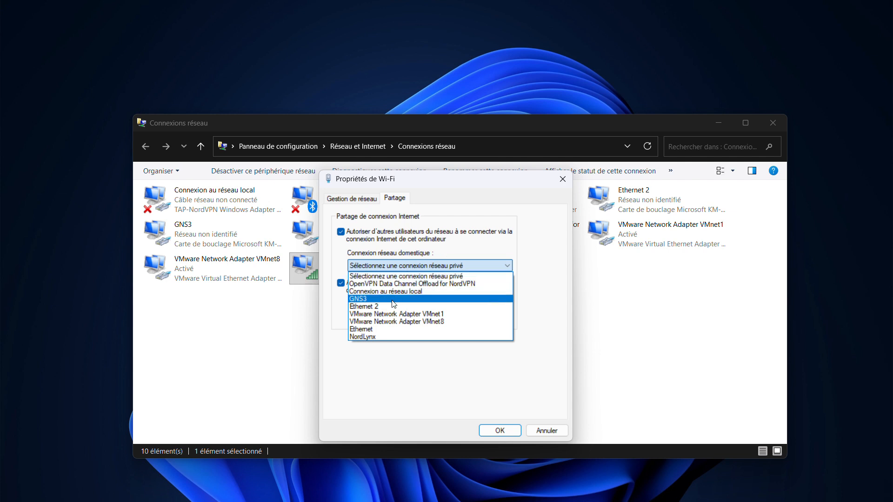
pyautogui.click(365, 300)
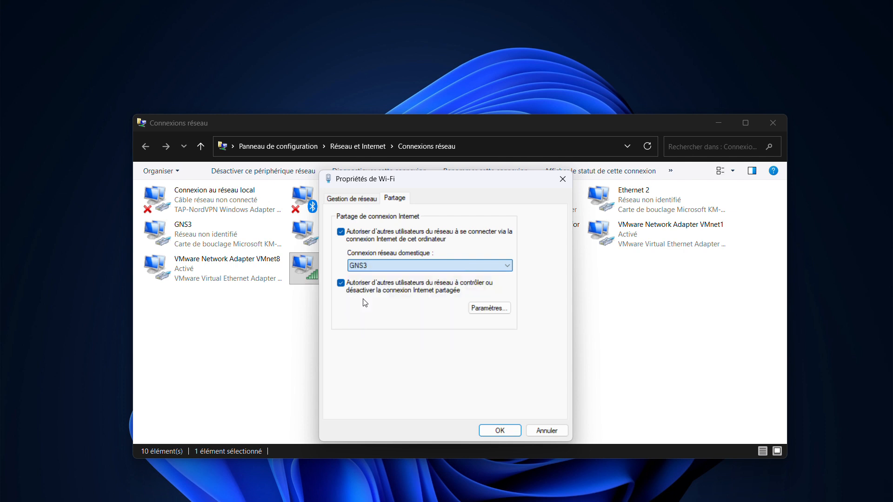
pyautogui.click(513, 432)
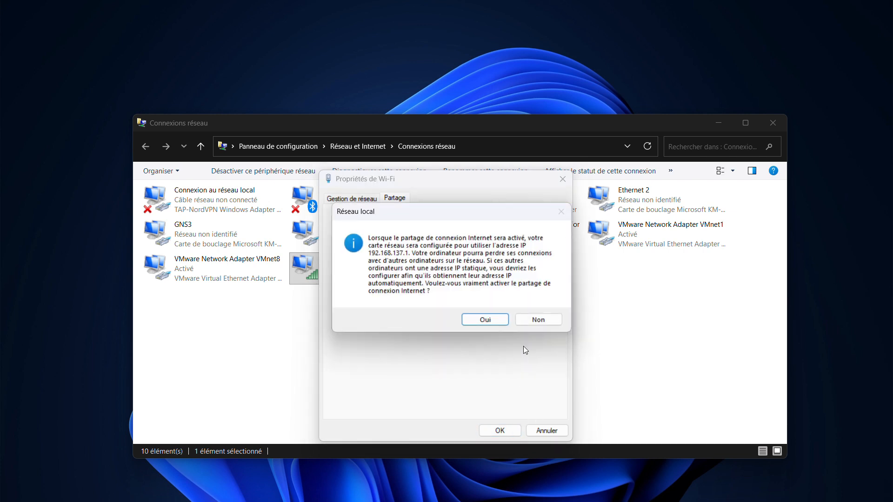
pyautogui.click(489, 324)
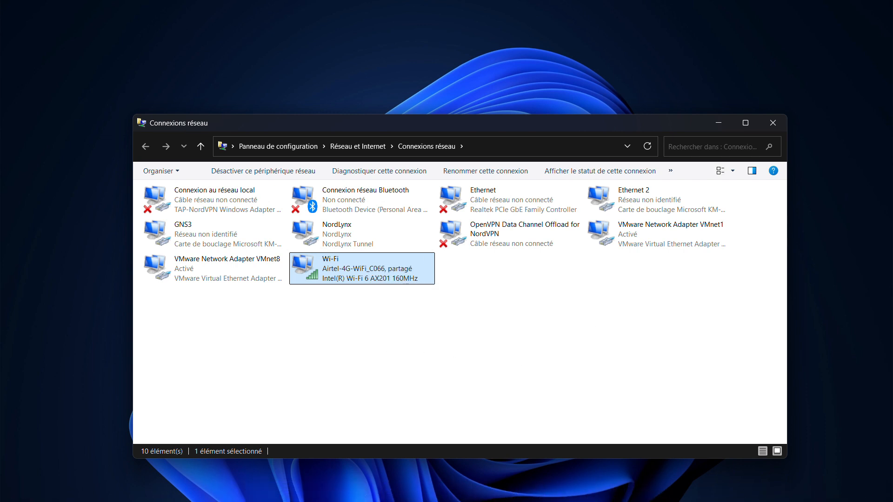
# - Switch to VMware Workstation, show the virtual machine library, and add another network adapter (Carte réseau) to the GNS3 VM
pyautogui.click(589, 489)
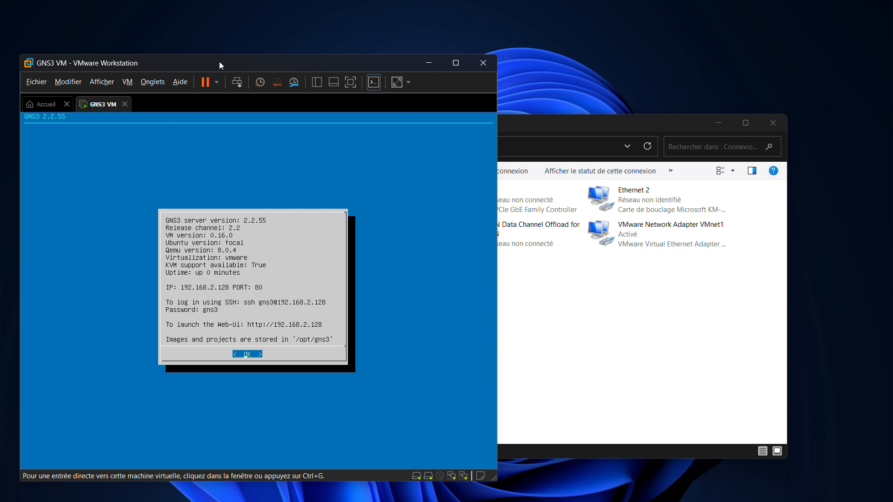
pyautogui.moveTo(219, 61); pyautogui.dragTo(269, 44)
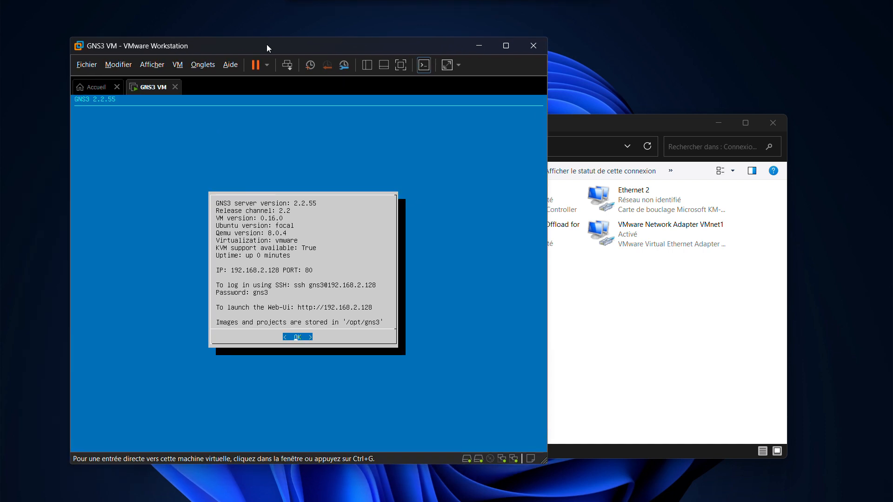
pyautogui.click(367, 64)
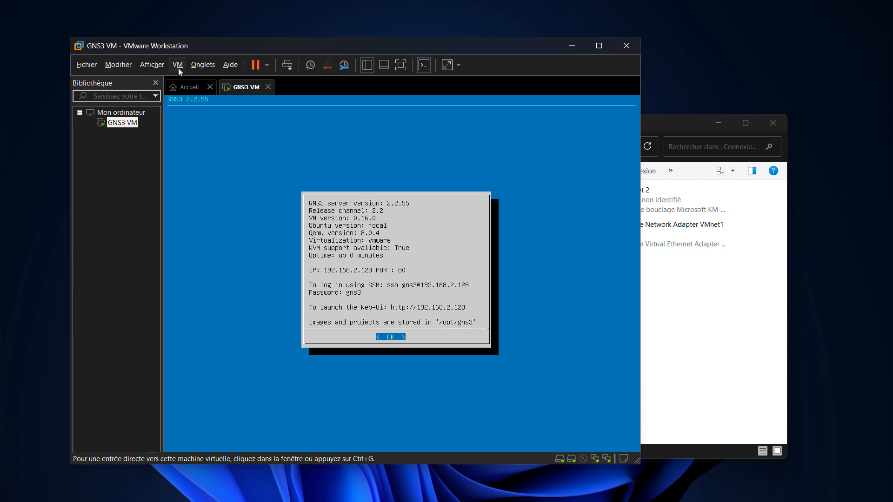
pyautogui.rightClick(119, 124)
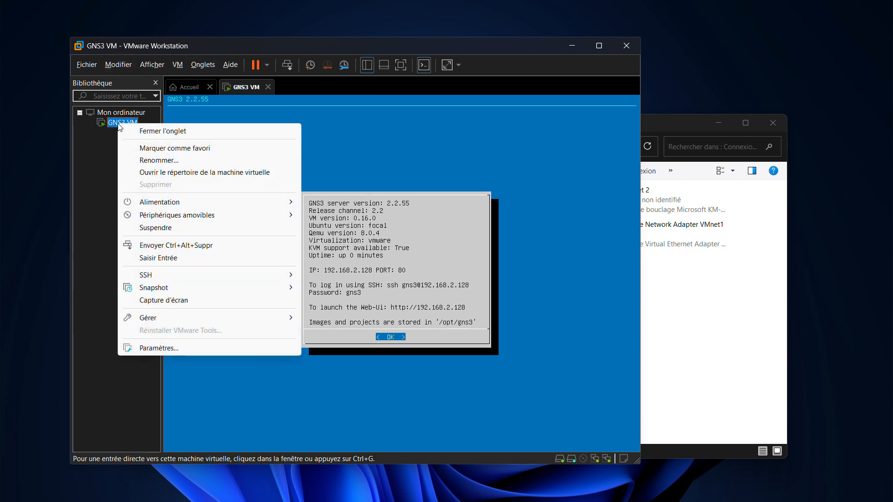
pyautogui.click(160, 351)
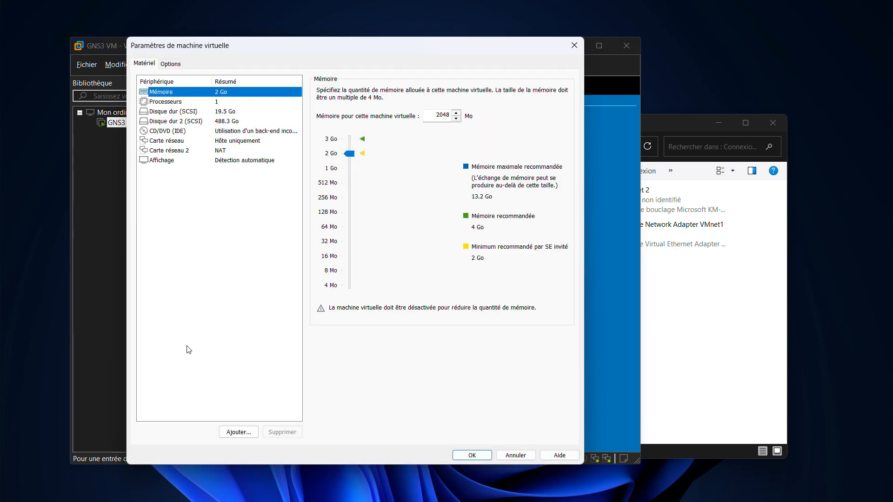
pyautogui.click(238, 432)
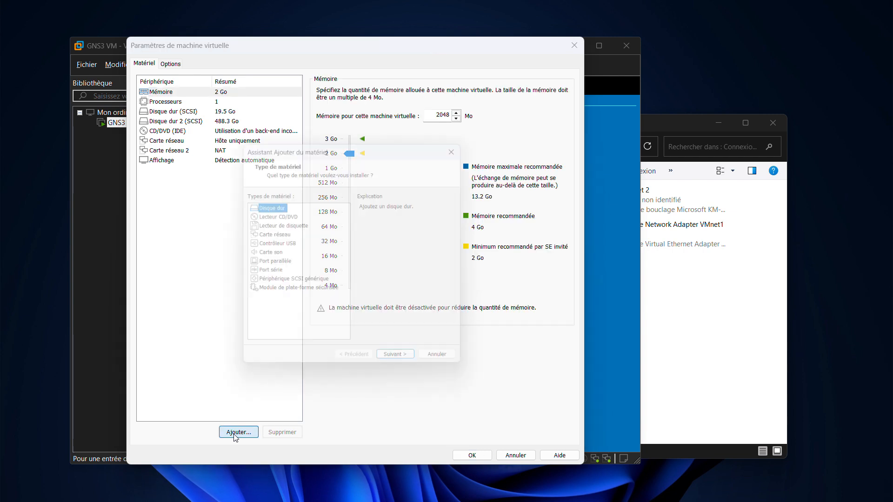
pyautogui.click(260, 238)
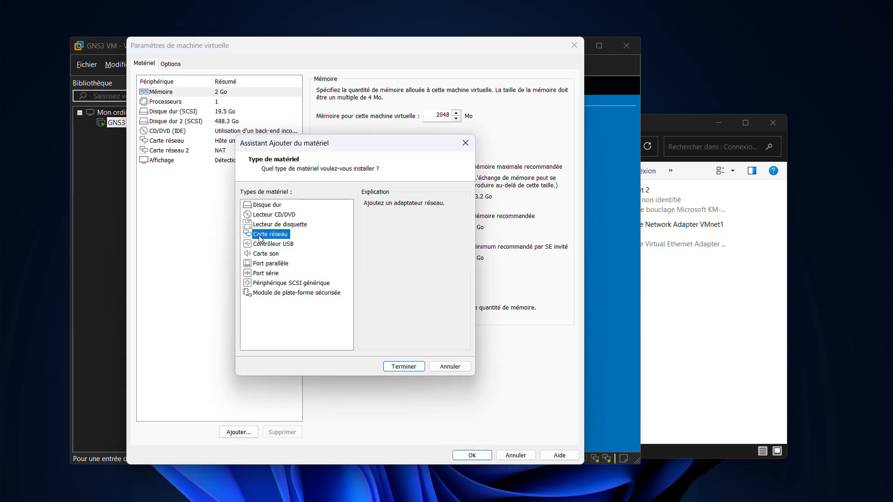
pyautogui.click(405, 368)
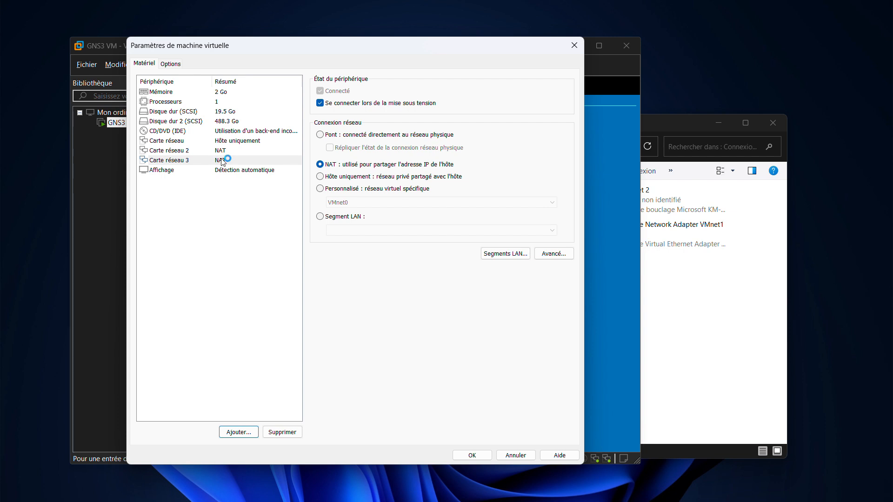
# - Attach the new Carte réseau 3 to the custom virtual network VMnet2 and save the virtual machine settings
pyautogui.click(328, 190)
pyautogui.click(360, 203)
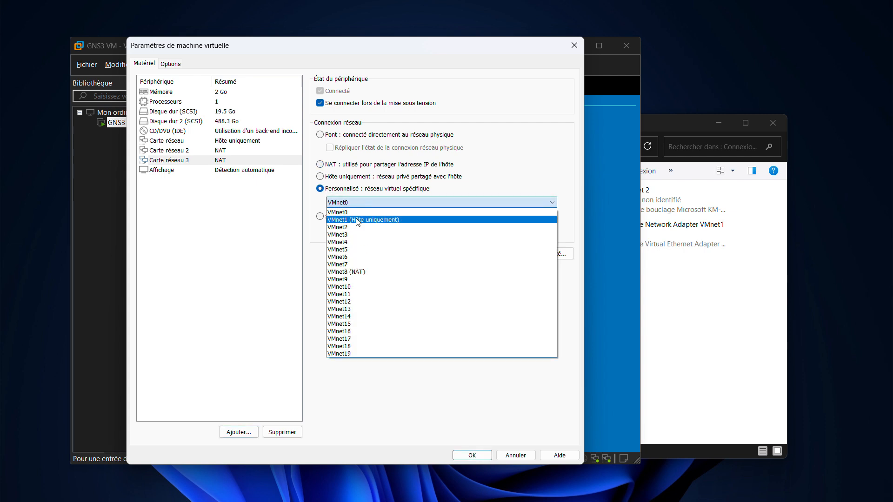
pyautogui.click(344, 228)
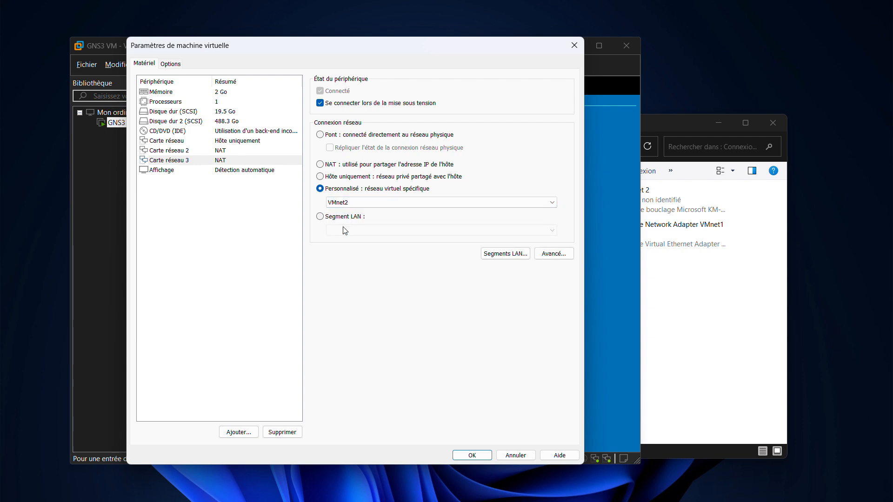
pyautogui.click(480, 456)
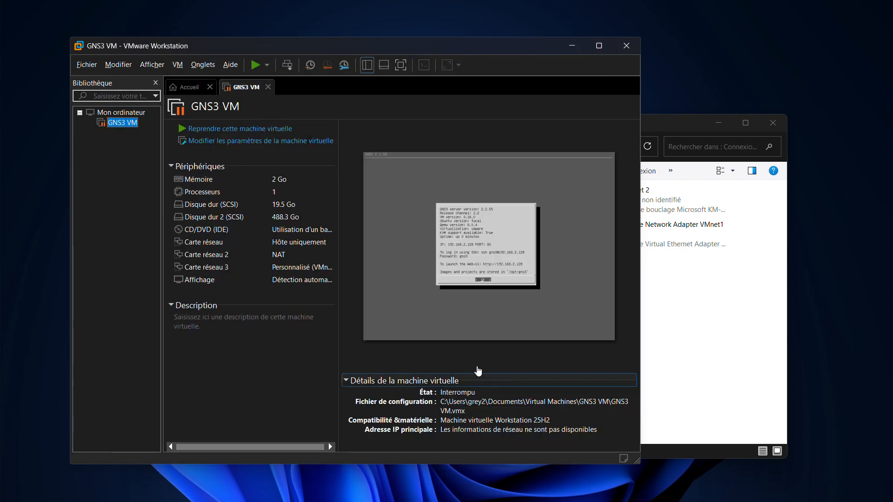
pyautogui.click(477, 368)
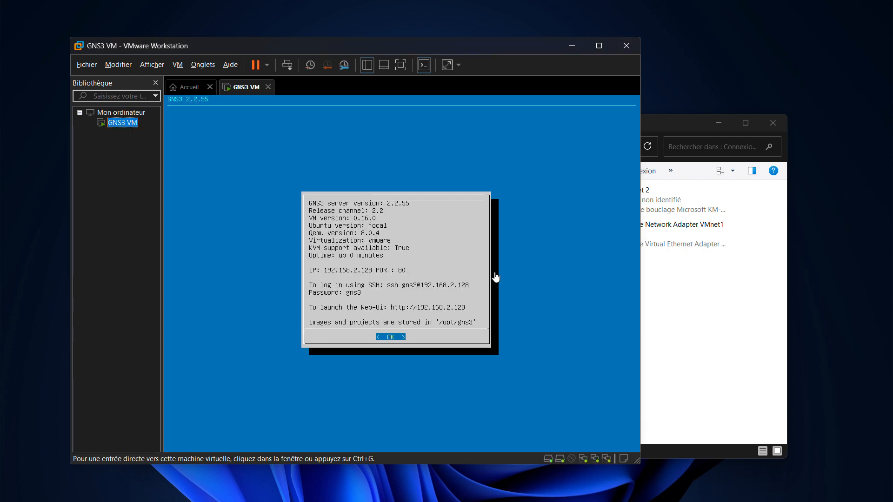
# - Add the VMnet2 network in the virtual network editor with administrator rights and widen the Type column
pyautogui.click(114, 65)
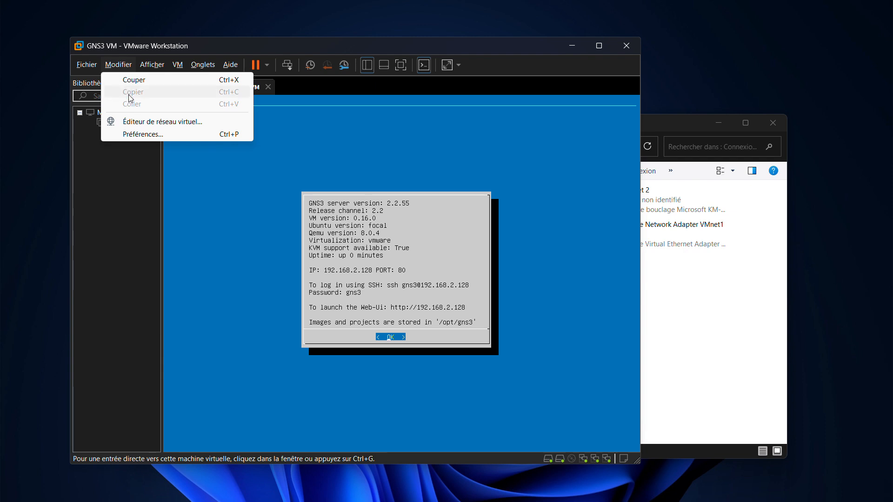
pyautogui.click(134, 122)
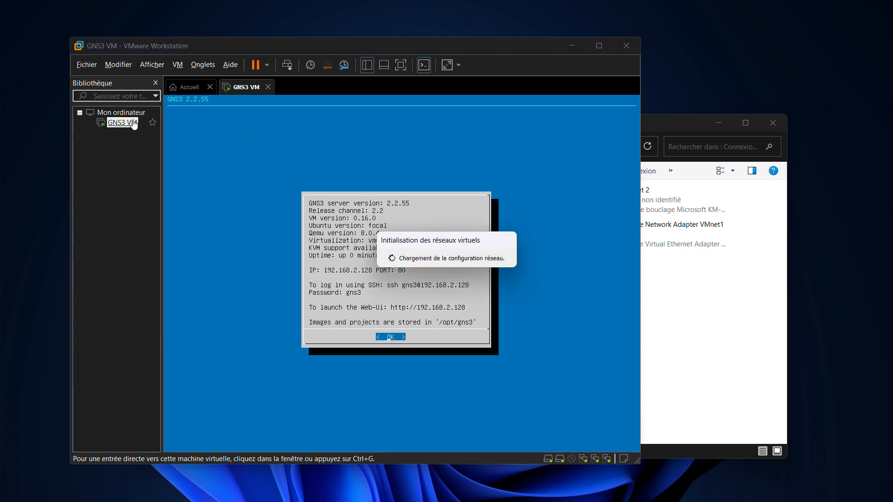
pyautogui.click(589, 386)
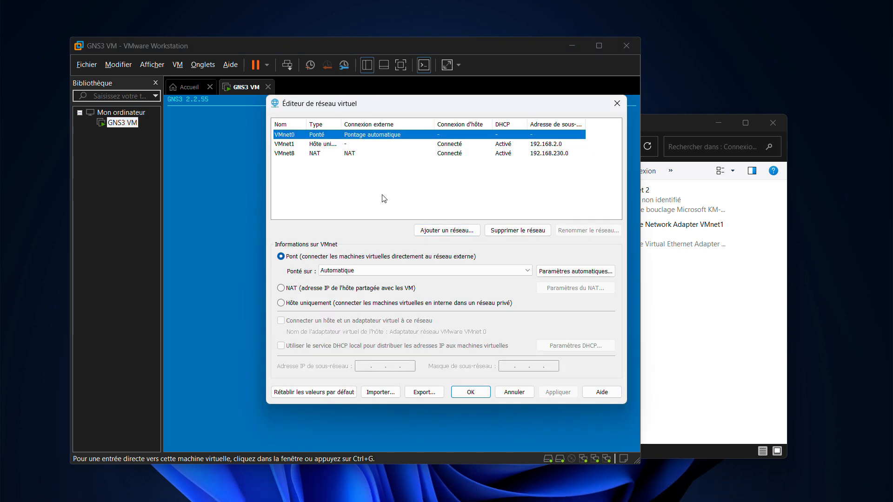
pyautogui.click(444, 232)
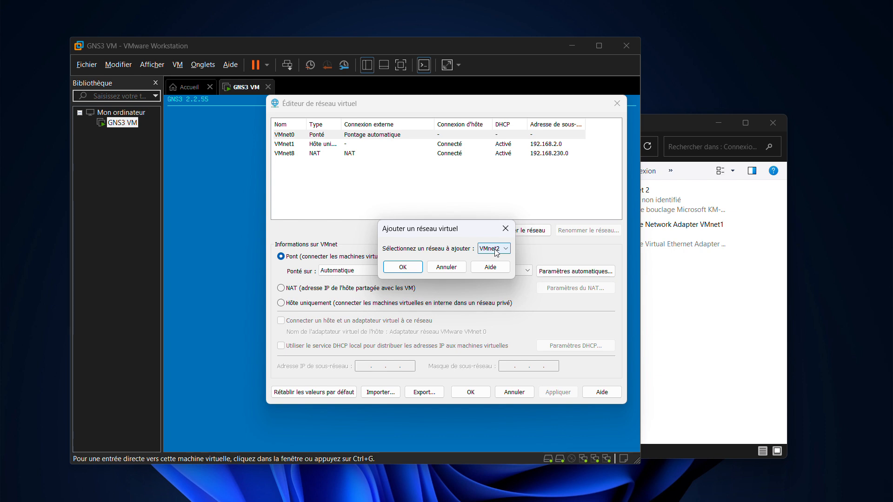
pyautogui.click(403, 268)
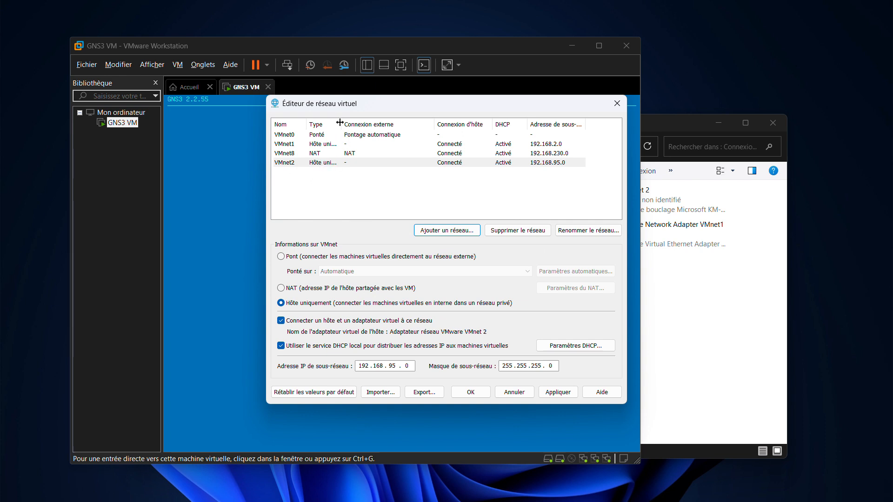
pyautogui.moveTo(341, 124); pyautogui.dragTo(400, 130)
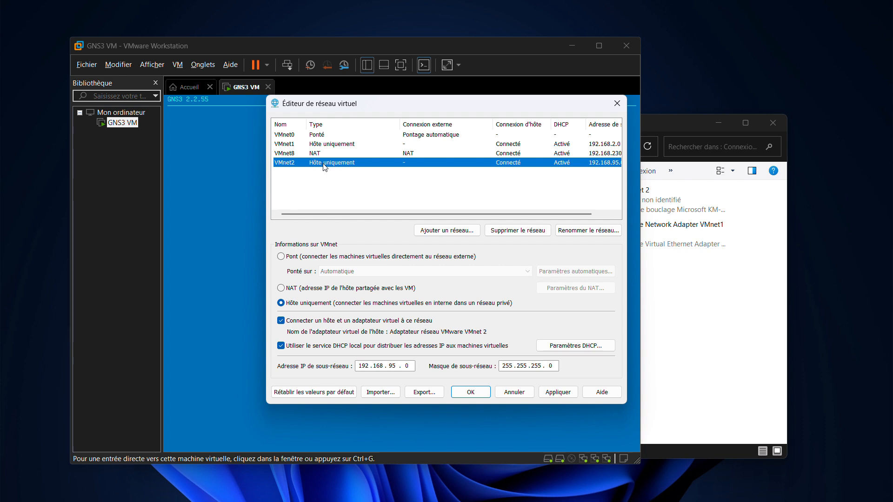
# - Bridge the VMnet0 network to the Microsoft Wi-Fi Direct Virtual Adapter instead of automatic bridging
pyautogui.click(295, 135)
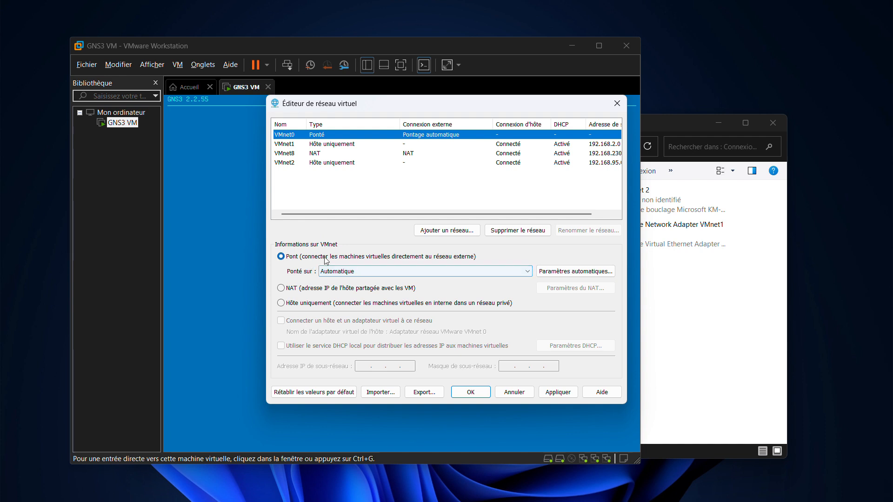
pyautogui.click(371, 272)
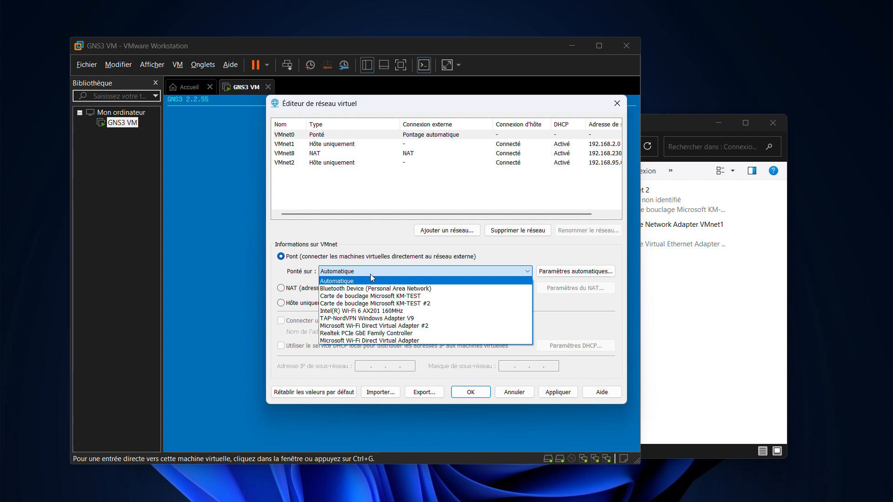
pyautogui.click(373, 342)
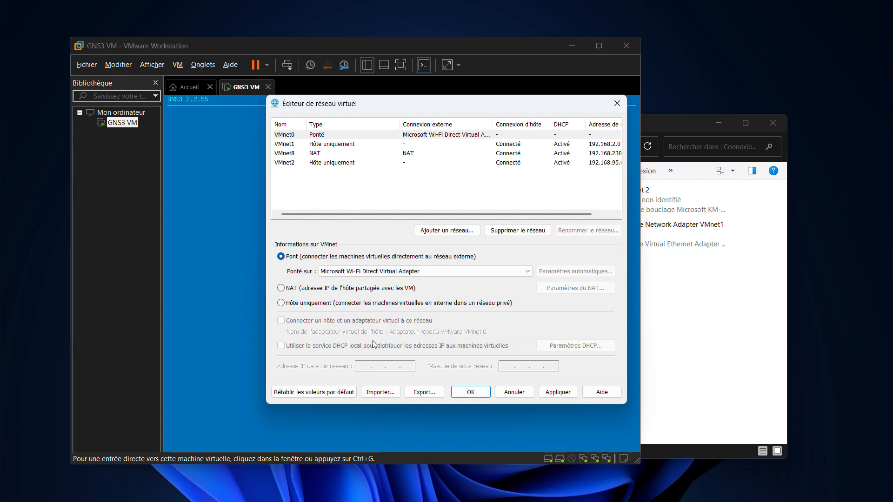
# - Try bridged mode on the VMnet2 network and return it to host-only
pyautogui.click(298, 165)
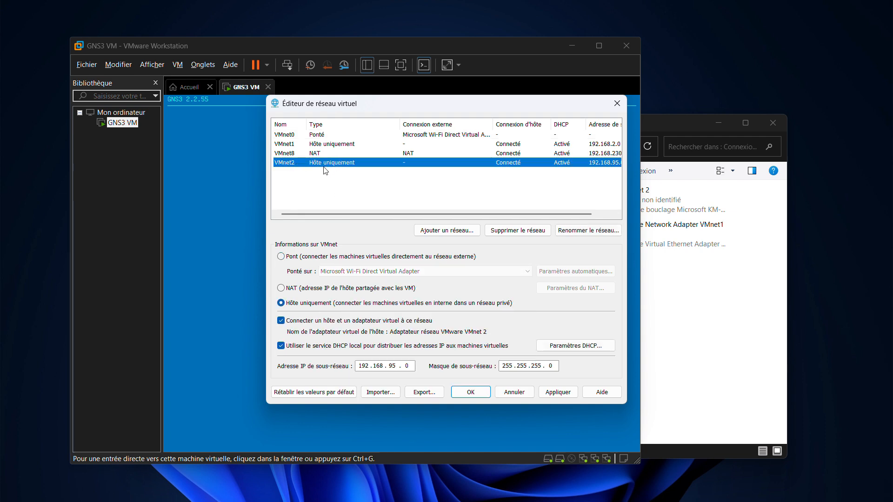
pyautogui.click(286, 257)
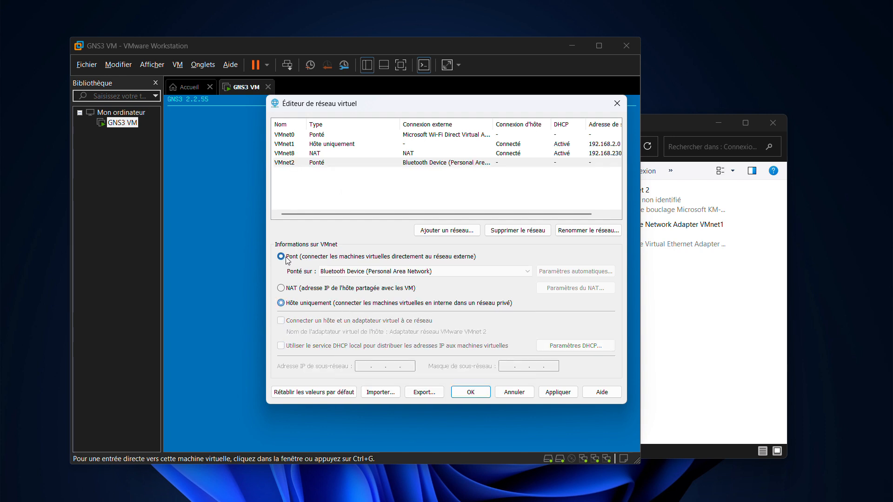
pyautogui.click(281, 303)
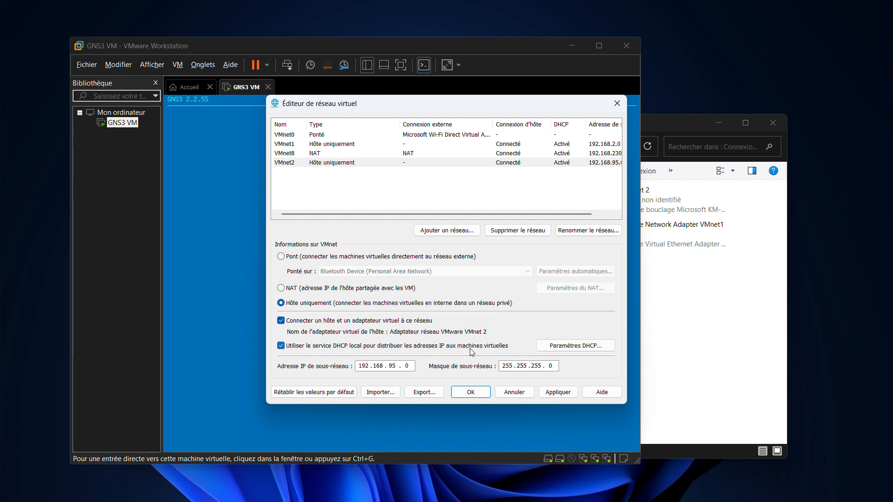
# - Set VMnet0 to automatic bridging and try to switch VMnet2 from host-only to bridged mode
pyautogui.click(322, 136)
pyautogui.click(354, 271)
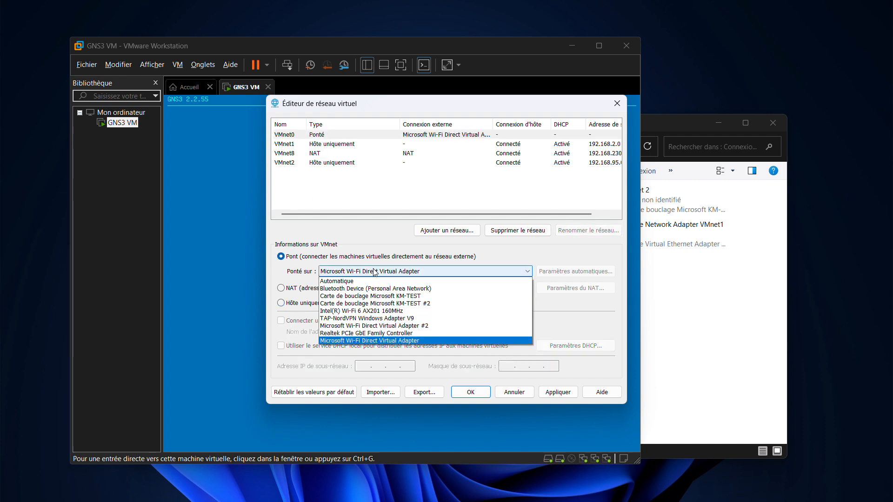
pyautogui.click(356, 282)
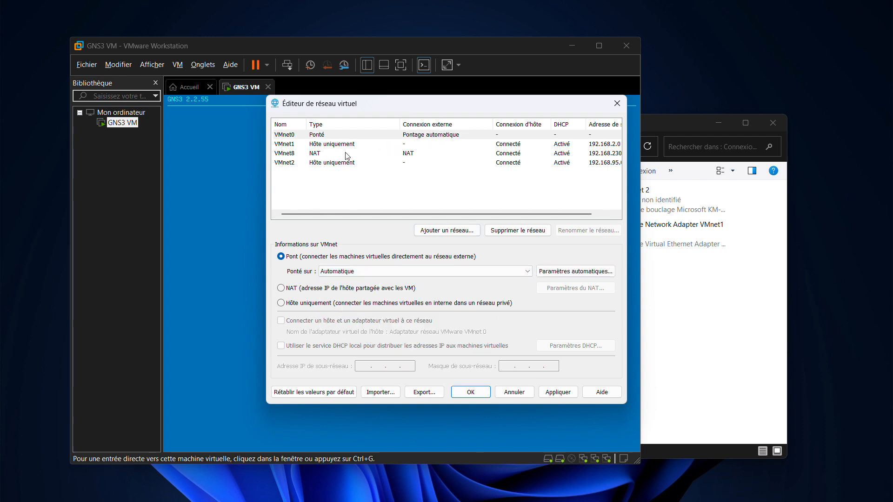
pyautogui.click(298, 163)
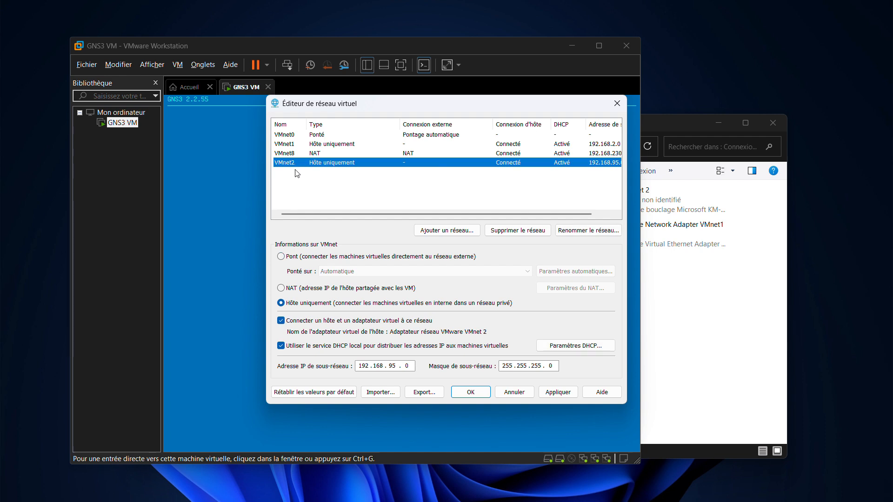
pyautogui.click(281, 256)
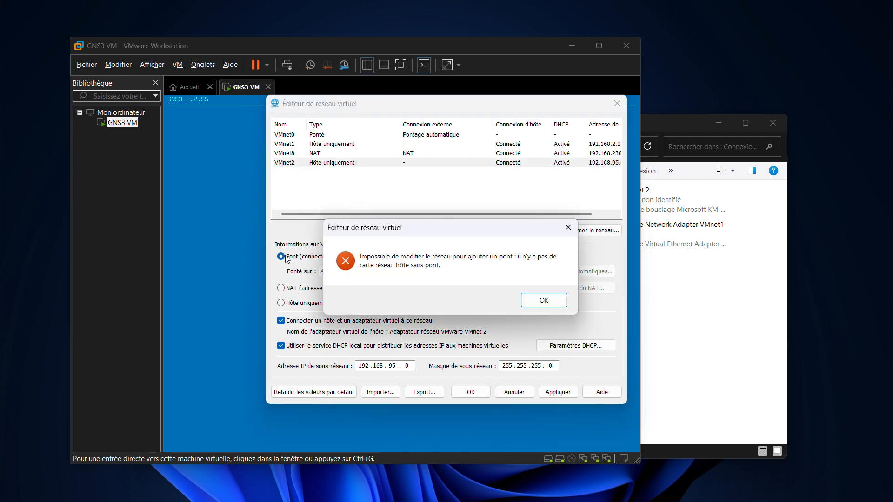
pyautogui.click(538, 309)
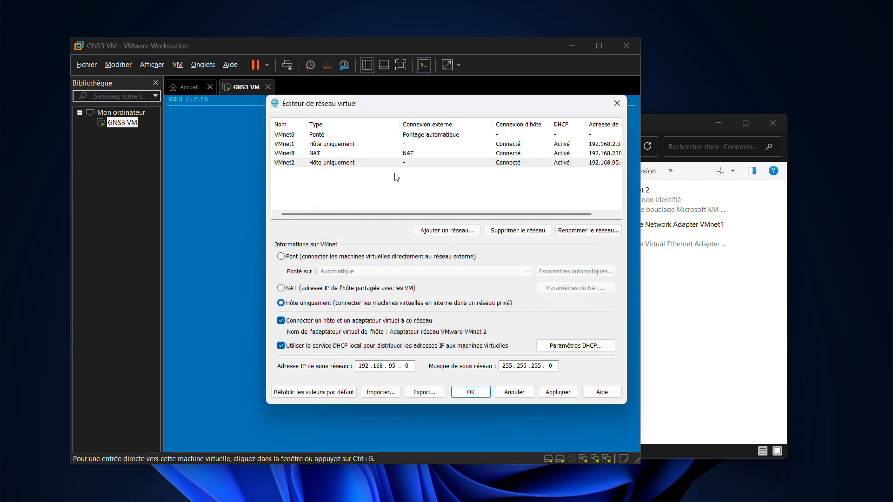
# - Bridge the VMnet0 network to the Microsoft Wi-Fi Direct Virtual Adapter again
pyautogui.click(314, 139)
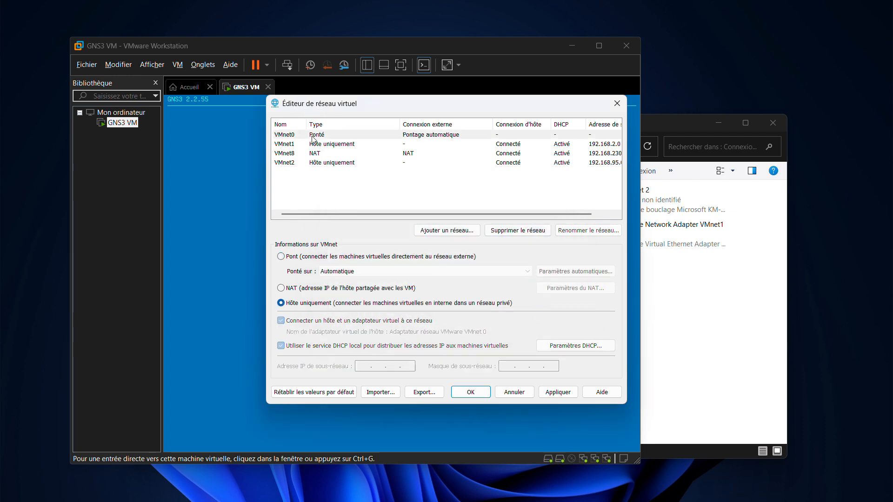
pyautogui.click(338, 275)
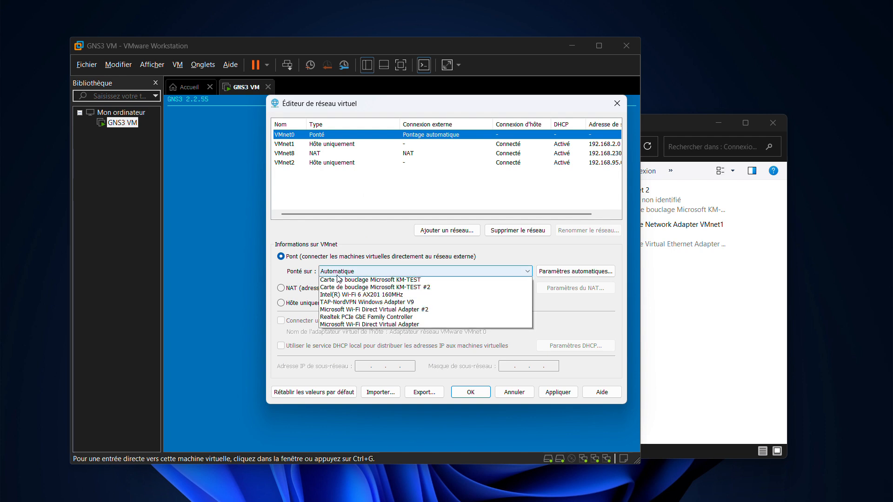
pyautogui.click(368, 344)
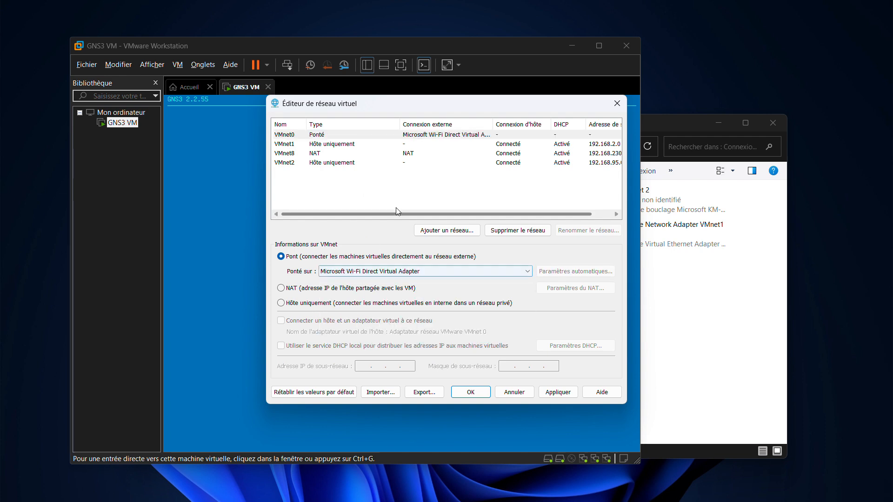
# - Switch VMnet2 to bridged mode and bridge it to the Carte de bouclage Microsoft KM-TEST loopback adapter
pyautogui.click(344, 164)
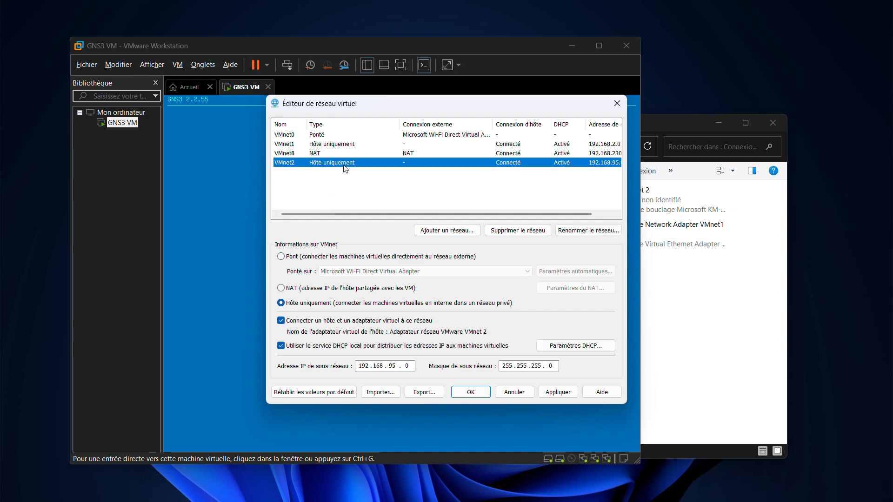
pyautogui.click(282, 257)
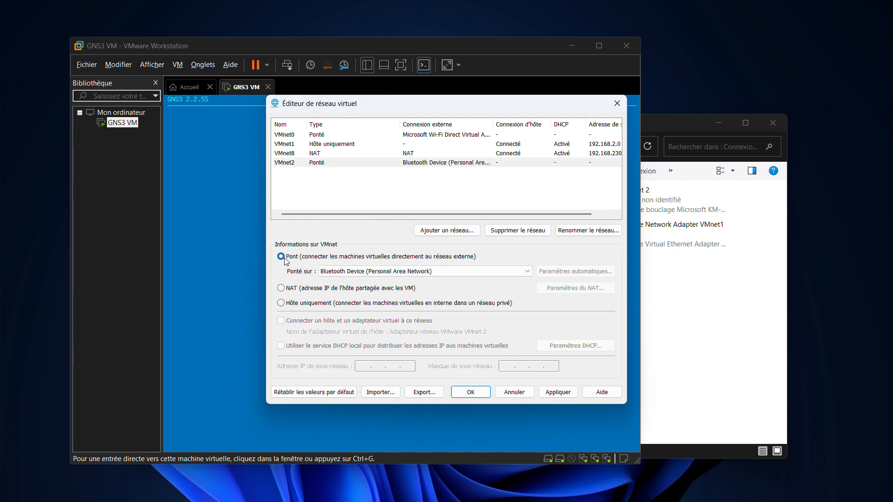
pyautogui.click(372, 273)
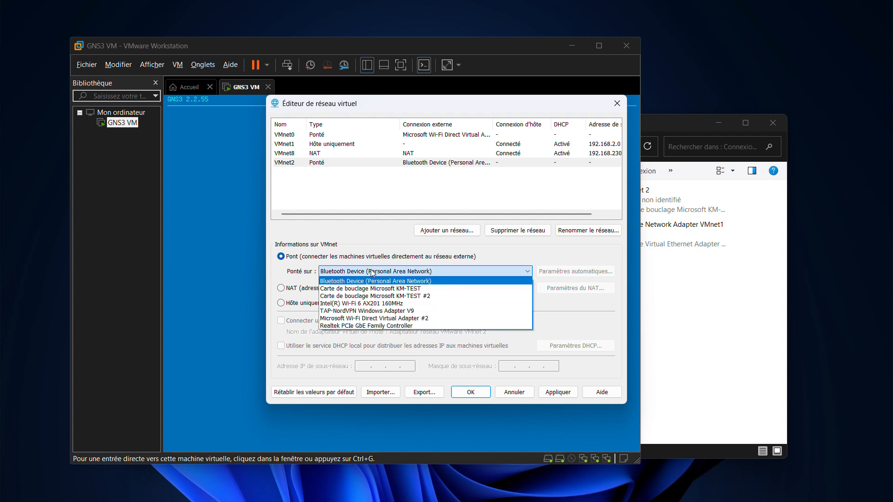
pyautogui.click(415, 290)
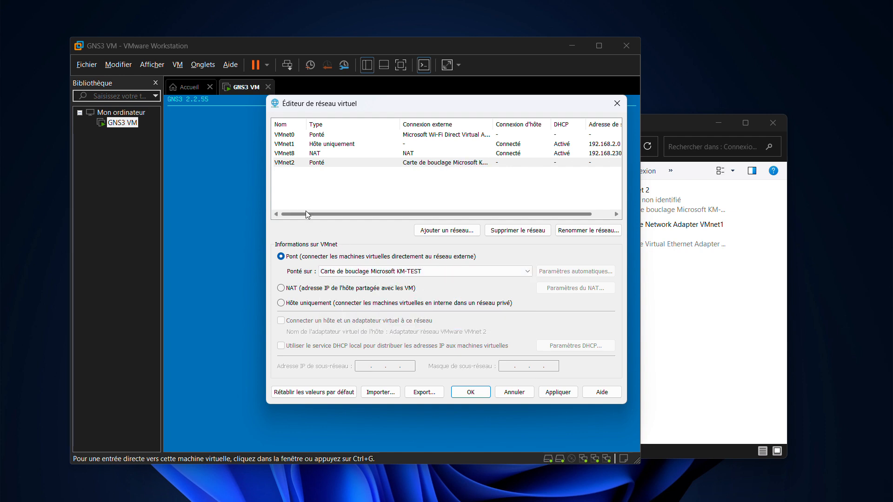
# - Set VMnet0 to automatic bridging (Automatique) and save the virtual network configuration
pyautogui.click(293, 135)
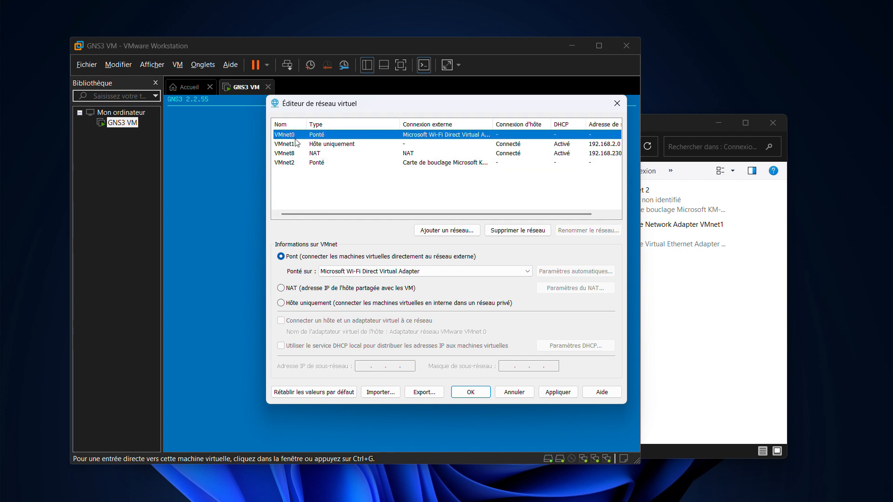
pyautogui.click(352, 271)
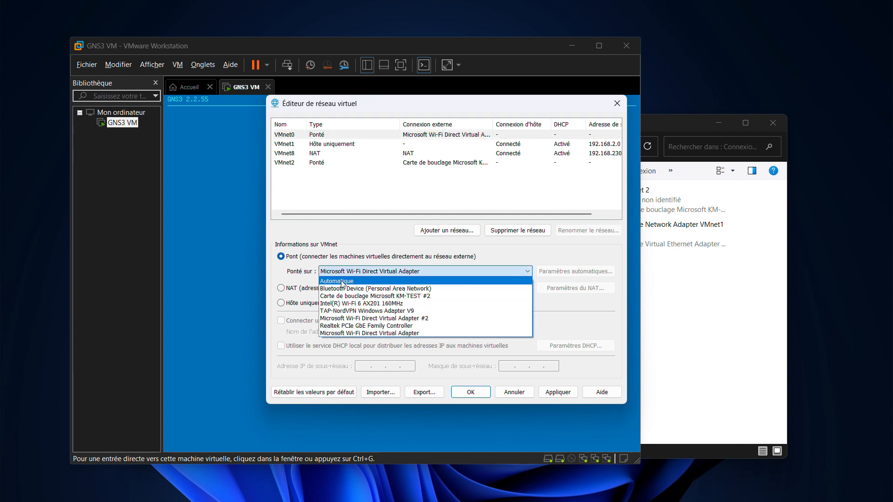
pyautogui.click(345, 282)
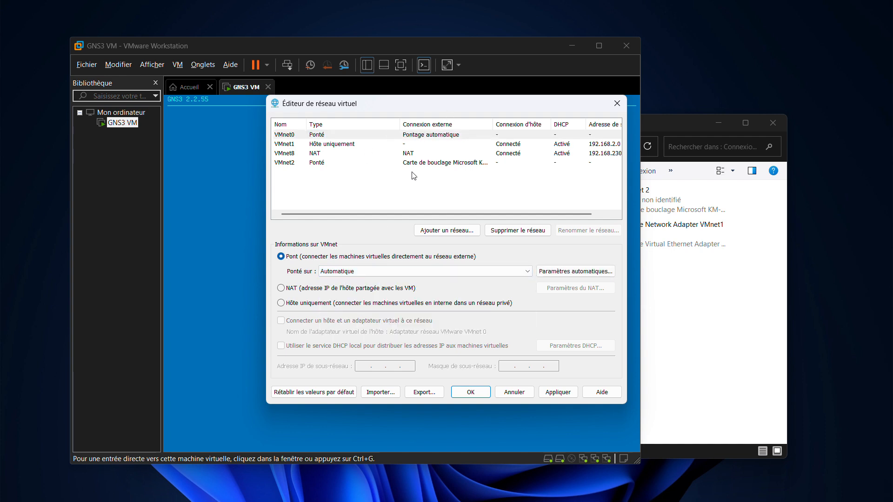
pyautogui.click(560, 394)
pyautogui.click(467, 393)
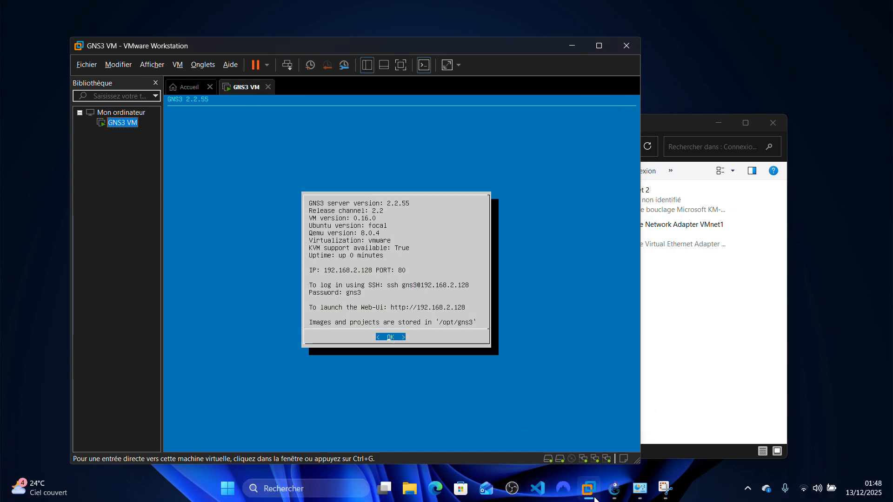
# - Switch to GNS3 and open the recent project Test1.gns3
pyautogui.click(608, 497)
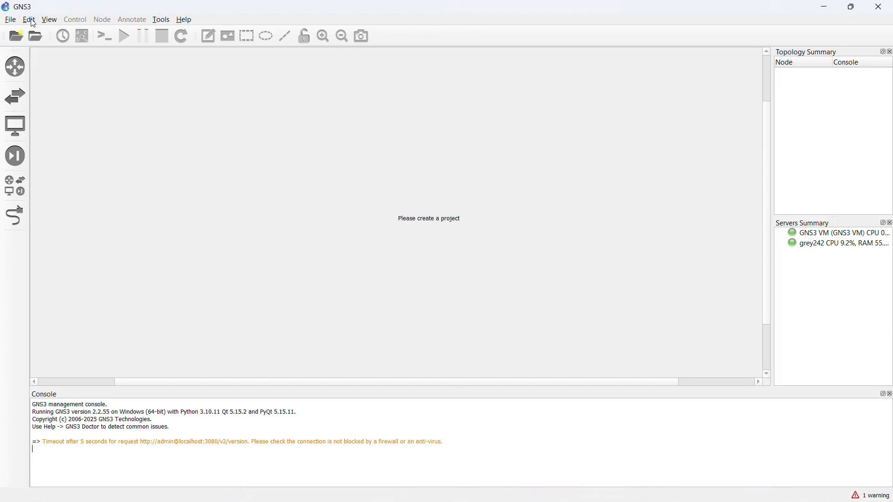
pyautogui.click(15, 36)
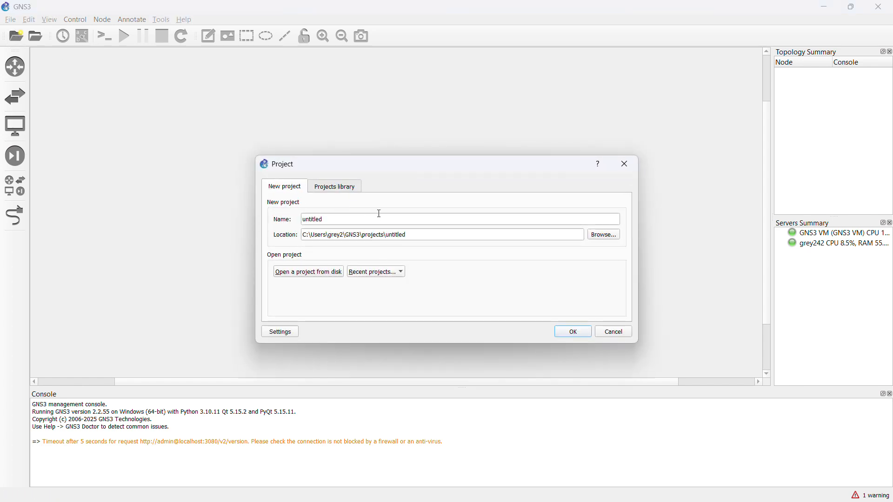
pyautogui.click(379, 272)
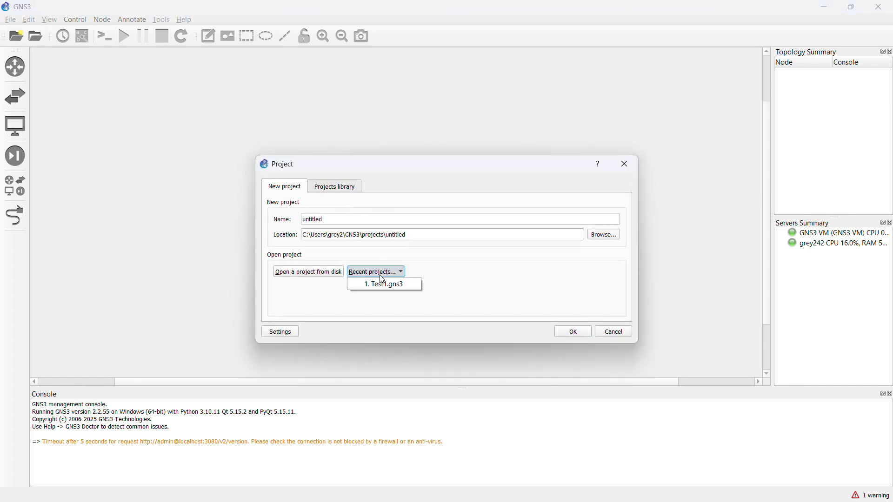
pyautogui.click(380, 285)
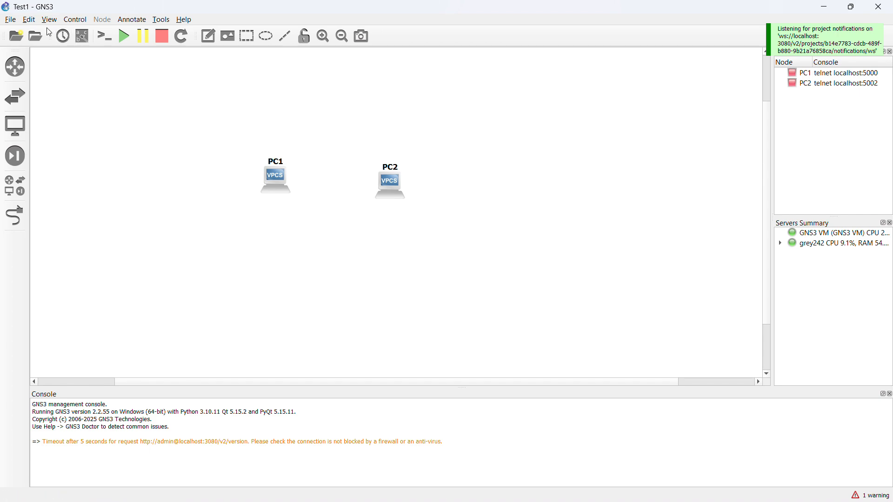
# - Create a cloud node template named GNS3 in the preferences that runs on the local computer
pyautogui.click(30, 22)
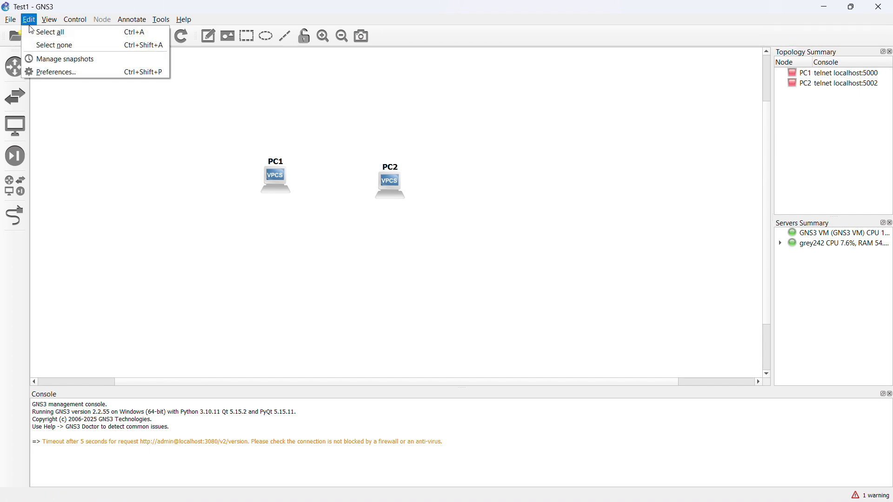
pyautogui.click(49, 67)
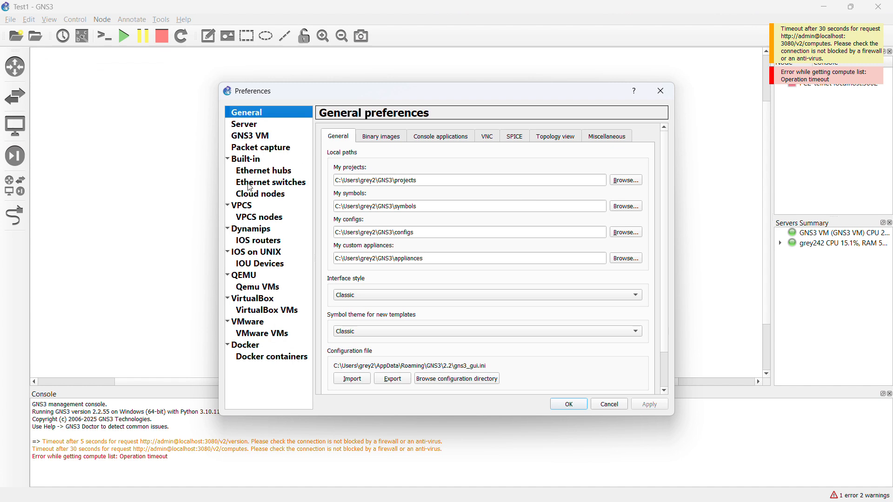
pyautogui.click(247, 198)
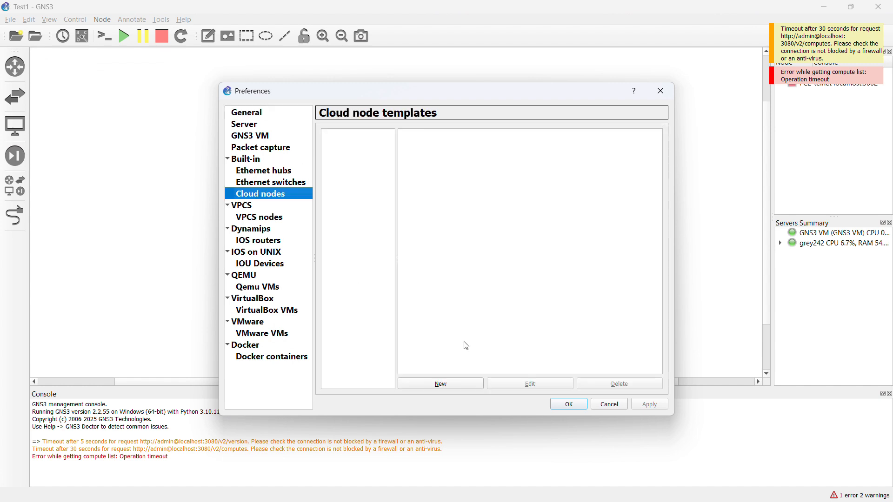
pyautogui.click(440, 385)
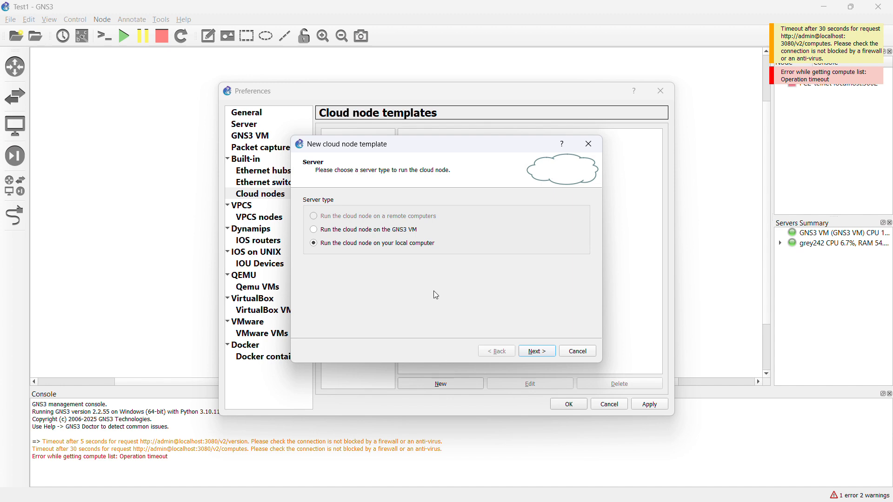
pyautogui.click(537, 352)
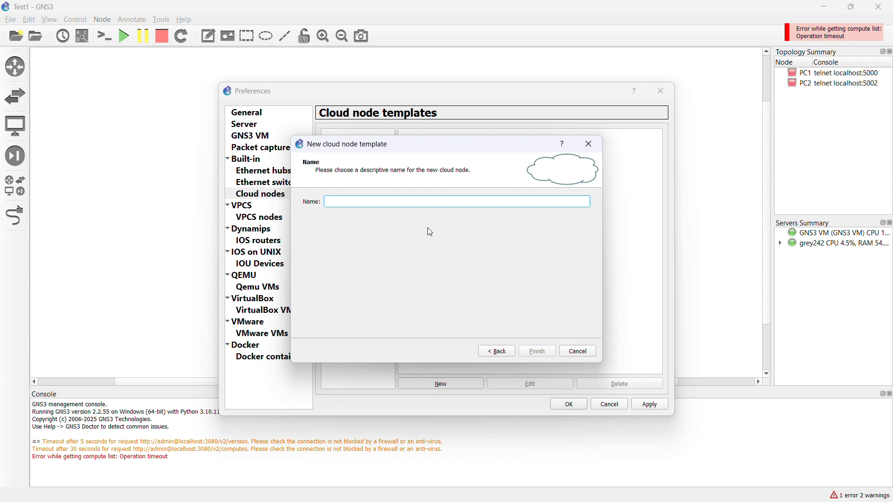
pyautogui.write('GNS3')
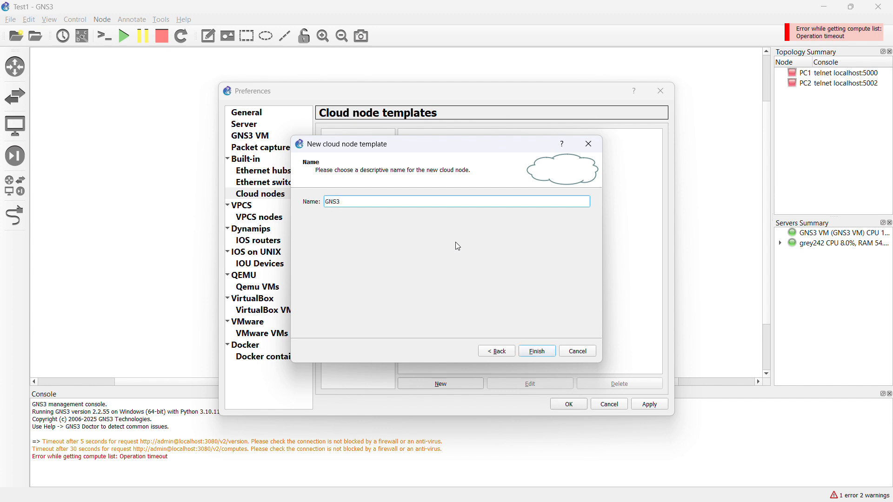
pyautogui.click(535, 352)
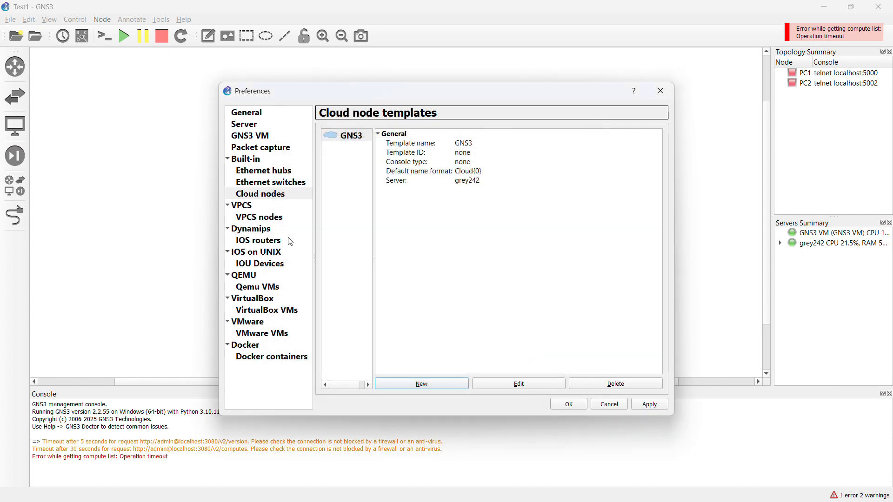
# - Add the GNS3 Ethernet interface to the GNS3 cloud template, with special Ethernet interfaces shown, and save the preferences
pyautogui.click(510, 387)
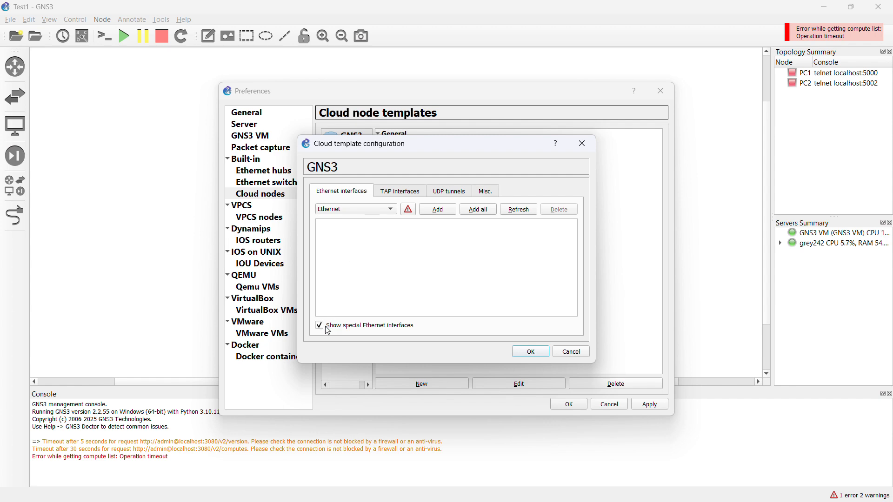
pyautogui.click(370, 211)
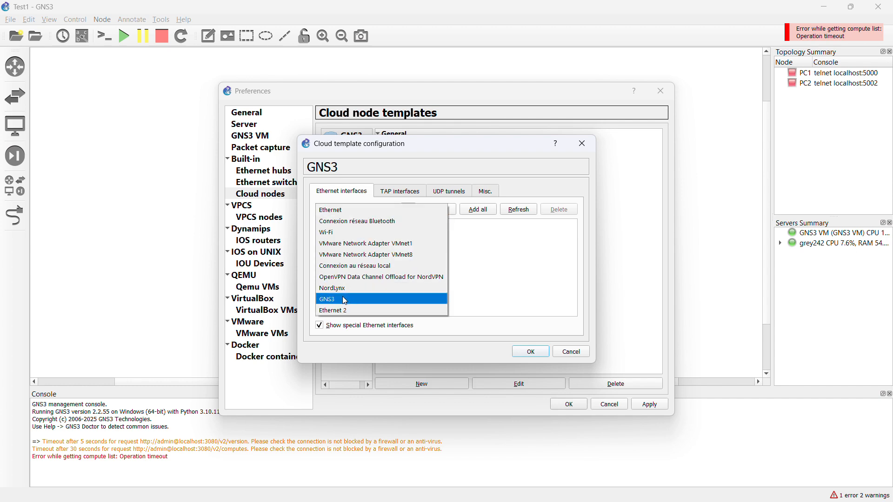
pyautogui.click(345, 300)
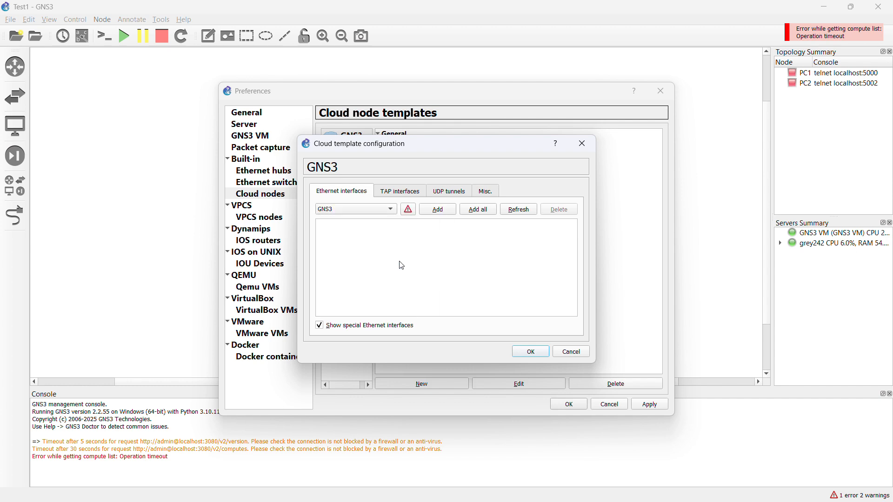
pyautogui.click(437, 211)
pyautogui.click(533, 352)
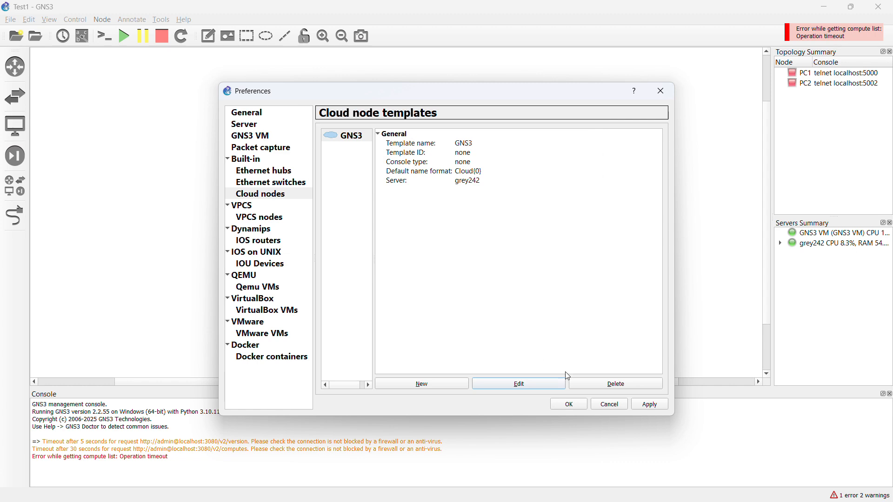
pyautogui.click(645, 404)
pyautogui.click(575, 408)
# - Place a GNS3 cloud node centrally above the PCs and move PC1 and PC2 lower and farther apart
pyautogui.click(15, 126)
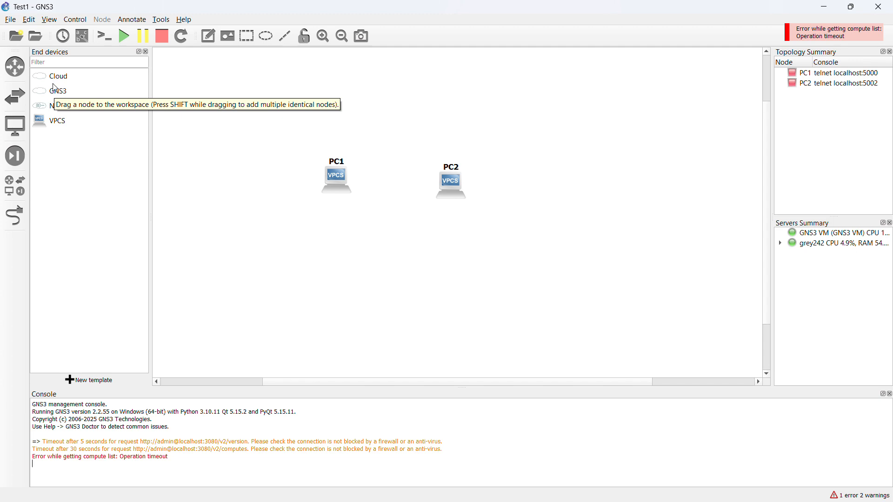
pyautogui.moveTo(53, 92); pyautogui.dragTo(443, 93)
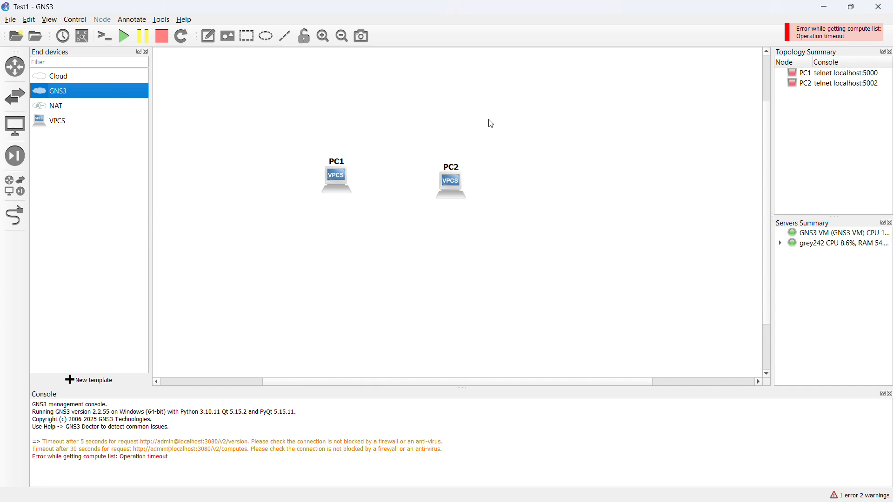
pyautogui.moveTo(484, 111); pyautogui.dragTo(432, 106)
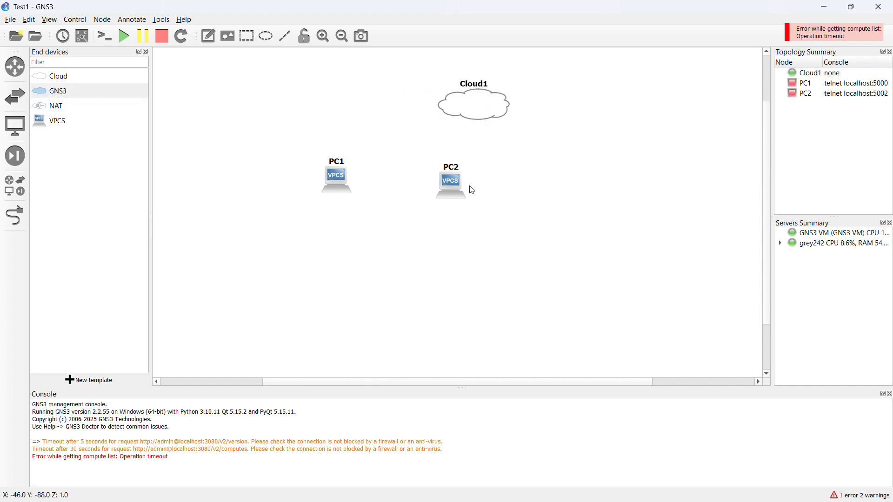
pyautogui.moveTo(448, 188); pyautogui.dragTo(514, 244)
pyautogui.moveTo(339, 165); pyautogui.dragTo(342, 217)
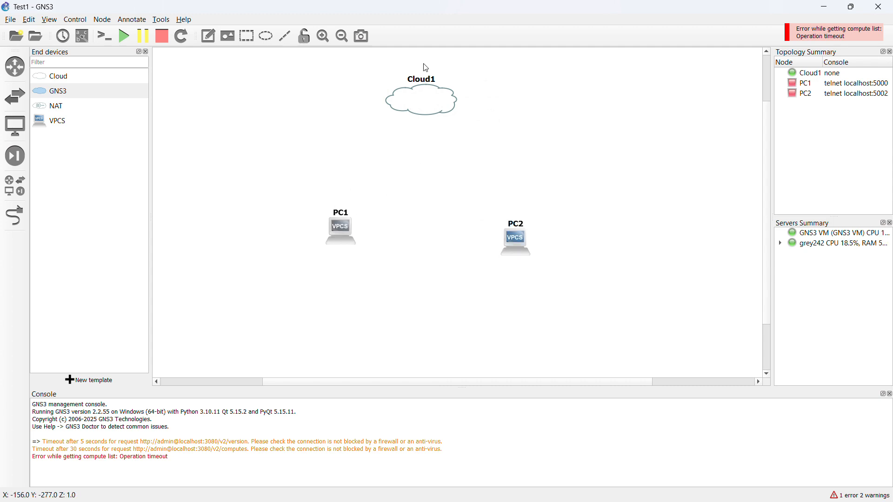
# - Rename the cloud node's hostname to INTERNET and move its label inside the cloud symbol
pyautogui.doubleClick(420, 80)
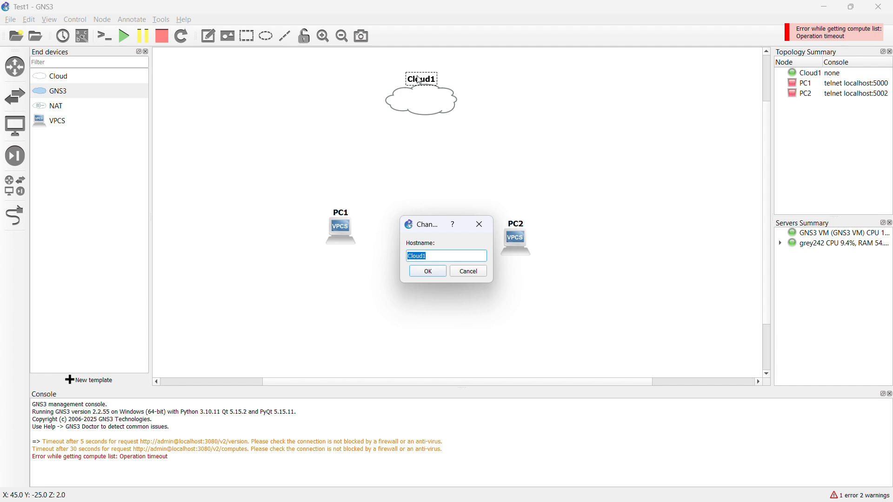
pyautogui.write('INTERNET')
pyautogui.press('Return')
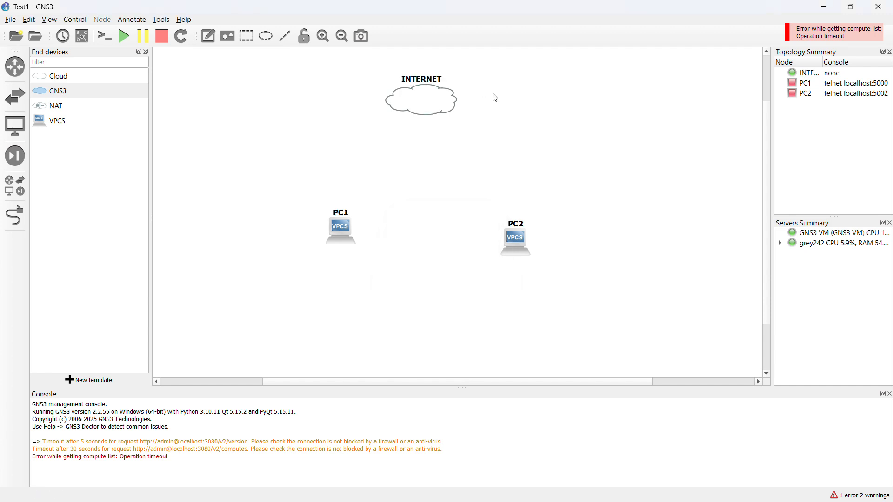
pyautogui.moveTo(422, 84); pyautogui.dragTo(424, 104)
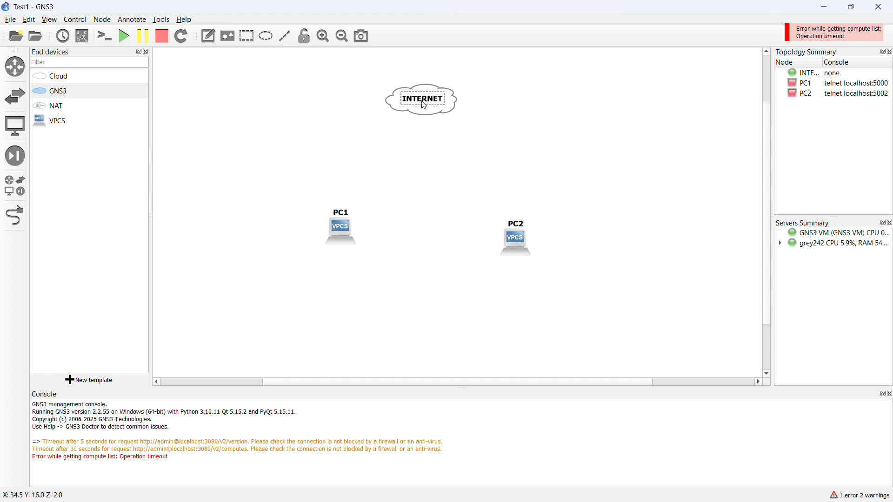
pyautogui.click(429, 186)
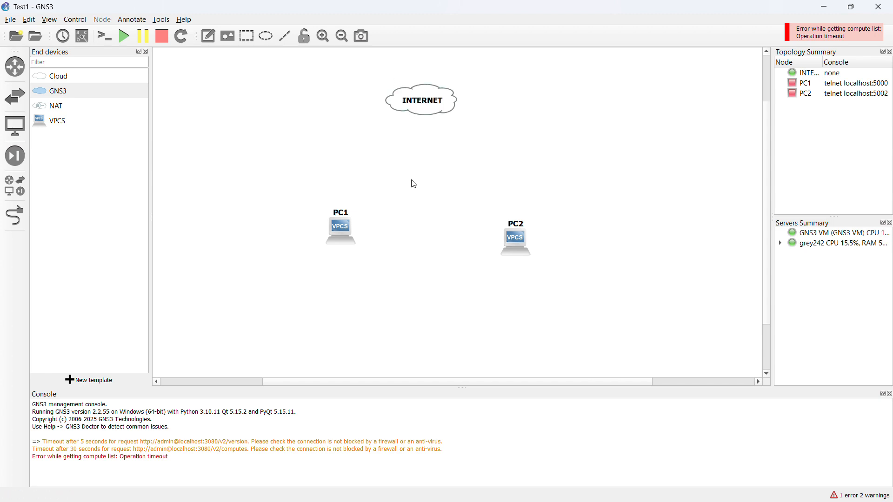
# - Add an Ethernet switch on server grey242 between the cloud and the PCs, and align PC1 level with PC2
pyautogui.click(21, 192)
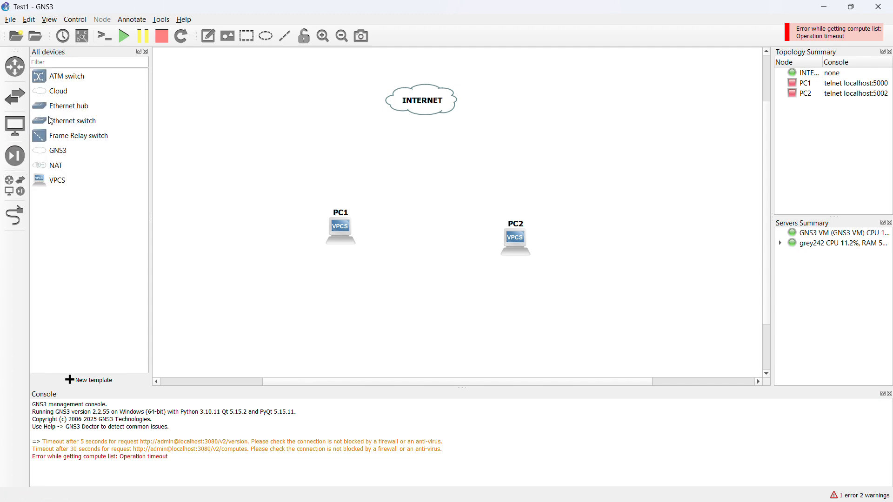
pyautogui.moveTo(51, 120); pyautogui.dragTo(430, 178)
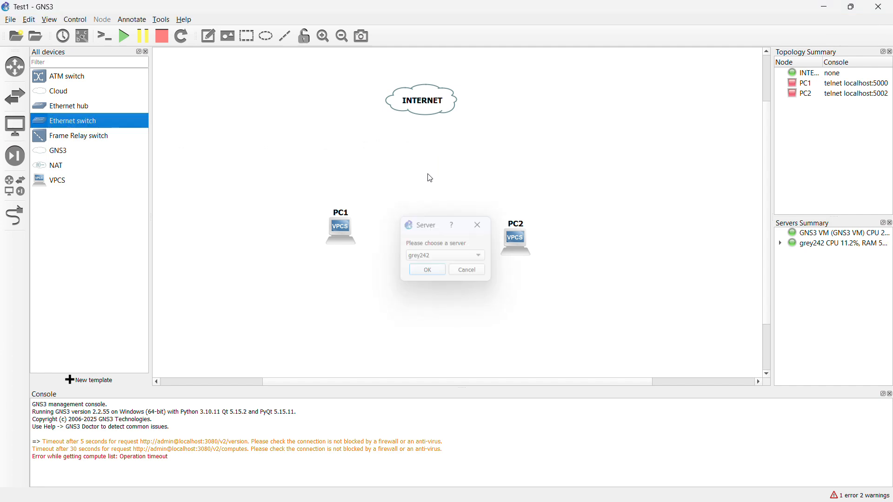
pyautogui.press('Return')
pyautogui.click(444, 178)
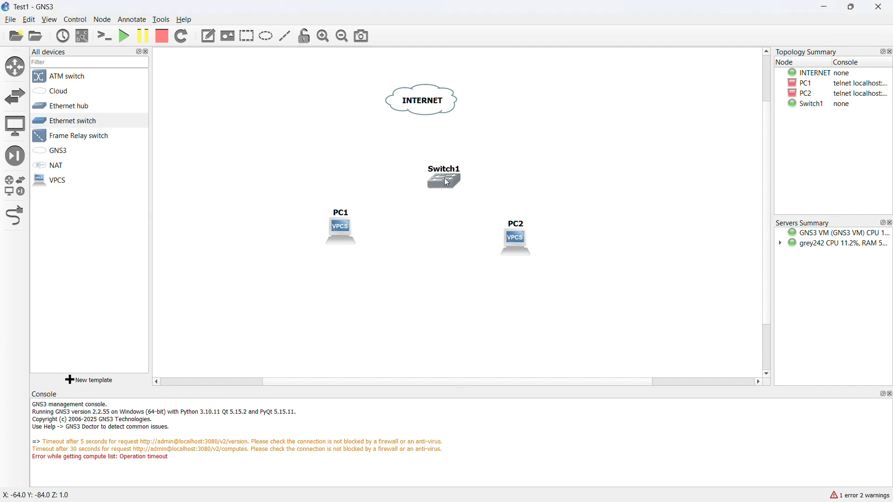
pyautogui.moveTo(445, 182); pyautogui.dragTo(429, 178)
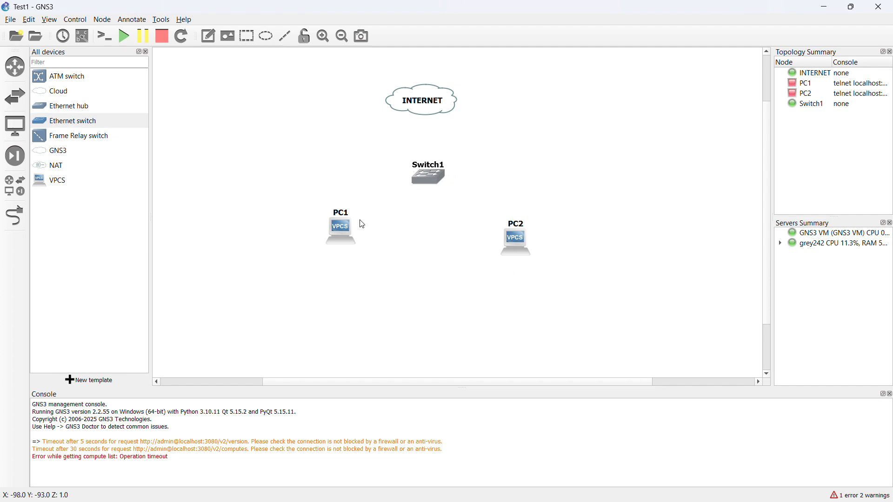
pyautogui.moveTo(348, 228); pyautogui.dragTo(352, 239)
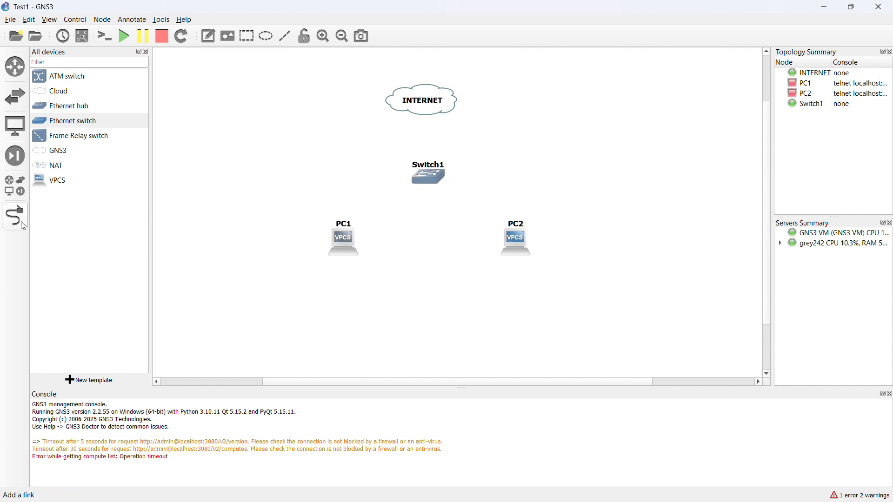
# - Link the INTERNET cloud's GNS3 interface to Ethernet0 of Switch1
pyautogui.click(447, 103)
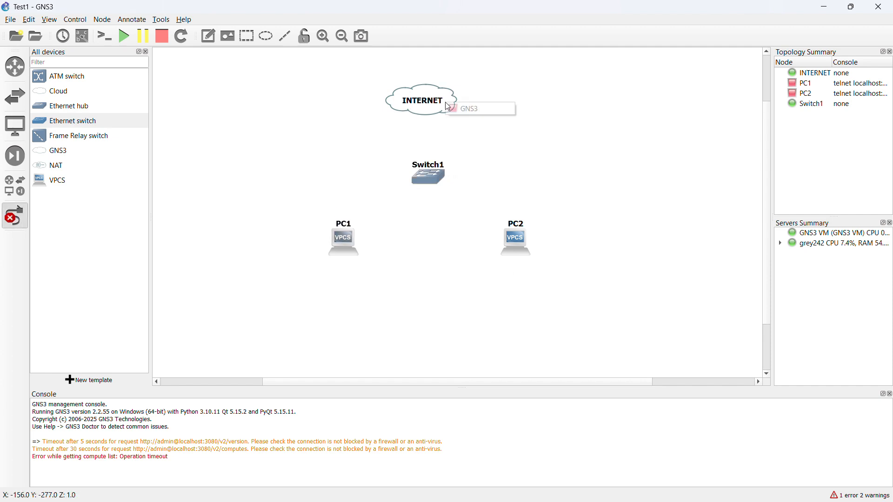
pyautogui.click(478, 112)
pyautogui.click(428, 177)
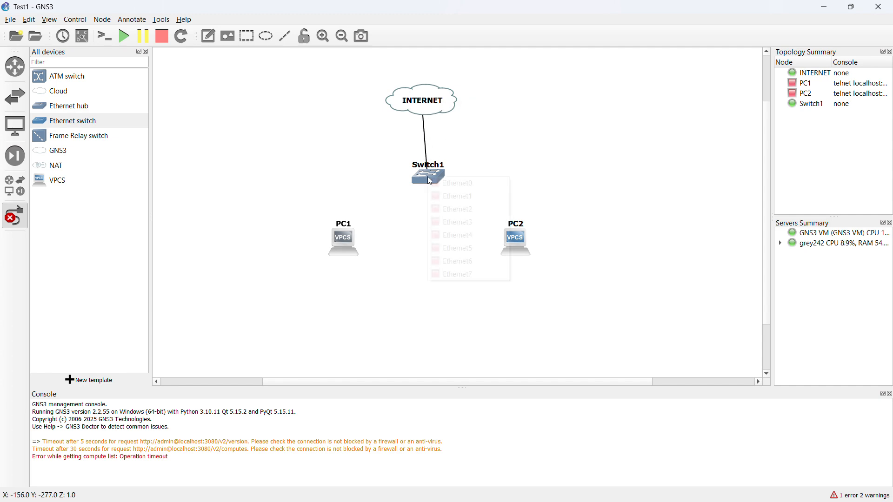
pyautogui.click(443, 184)
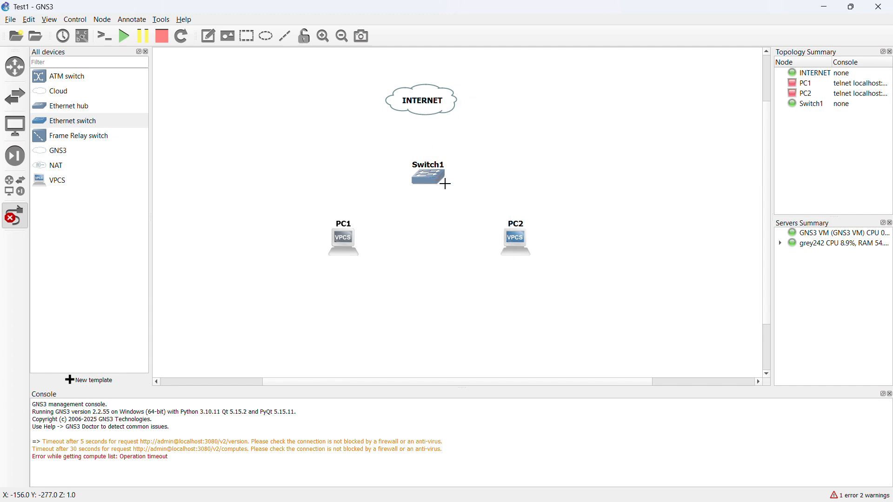
# - Link Ethernet0 of PC2 to Ethernet1 of Switch1
pyautogui.click(535, 245)
pyautogui.click(536, 246)
pyautogui.click(526, 241)
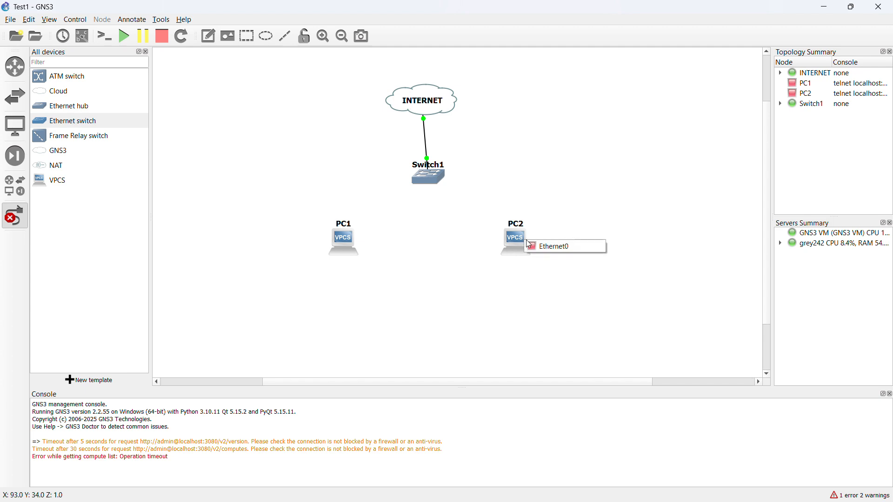
pyautogui.click(547, 247)
pyautogui.click(431, 178)
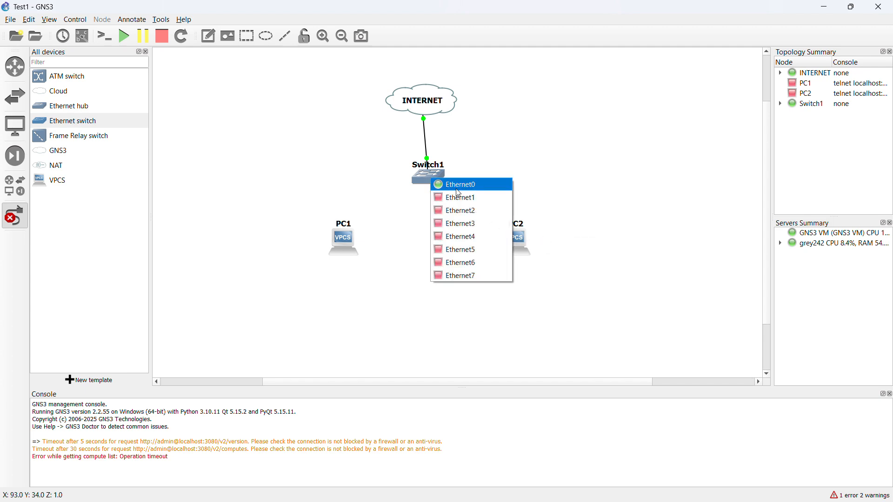
pyautogui.click(450, 202)
# - Link Ethernet2 of Switch1 to the Ethernet interface of PC1
pyautogui.click(425, 182)
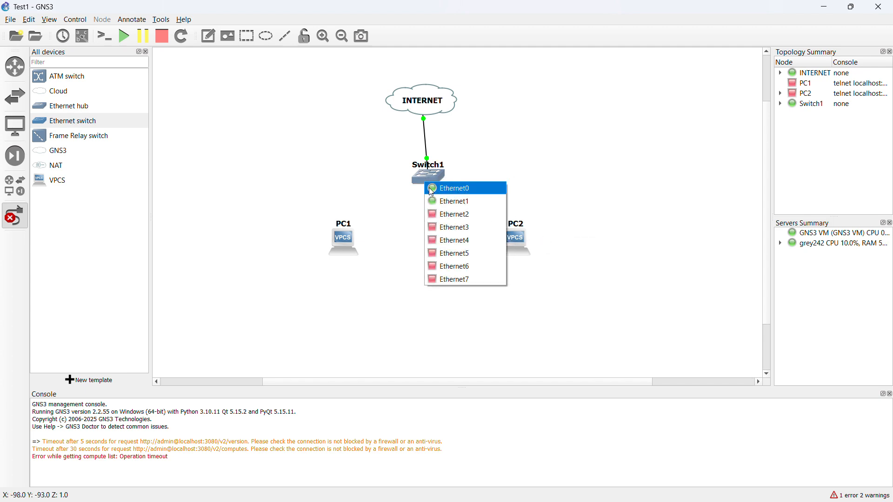
pyautogui.click(445, 215)
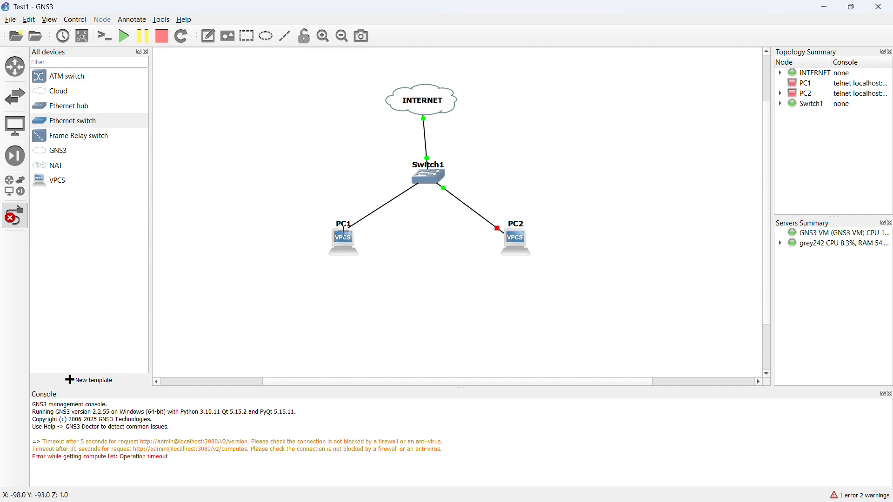
pyautogui.click(348, 241)
pyautogui.click(365, 243)
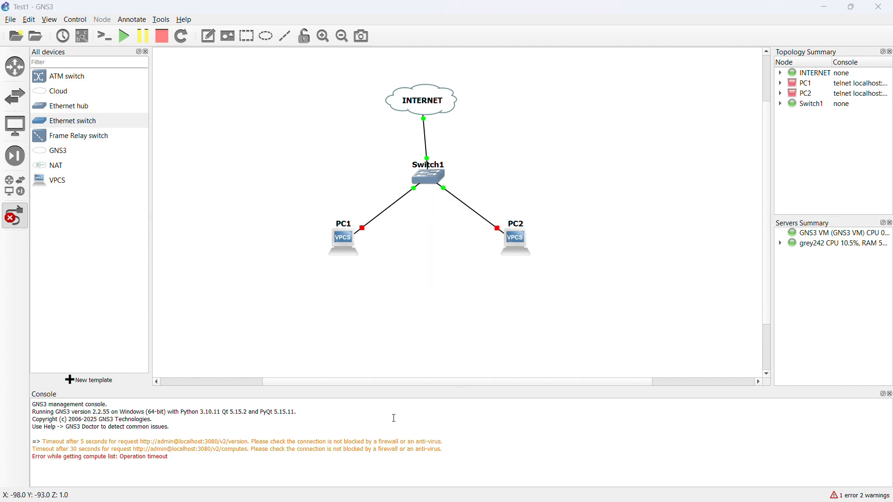
pyautogui.press('super+Tab')
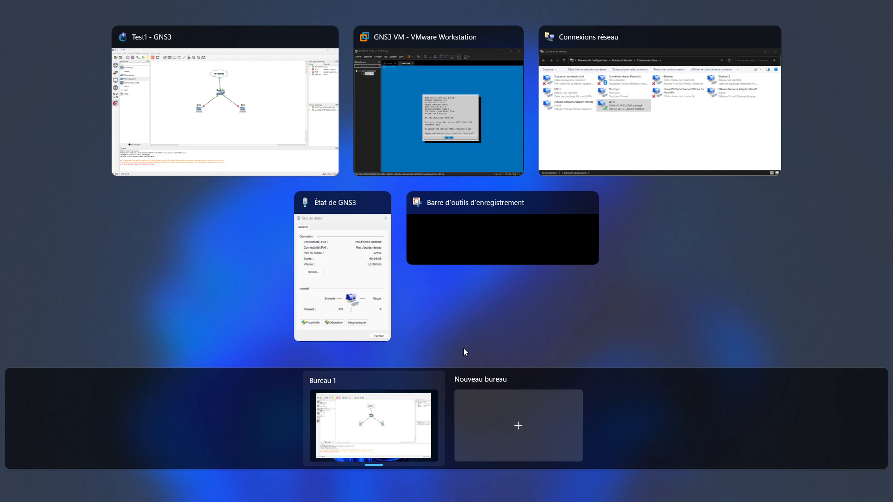
pyautogui.click(280, 130)
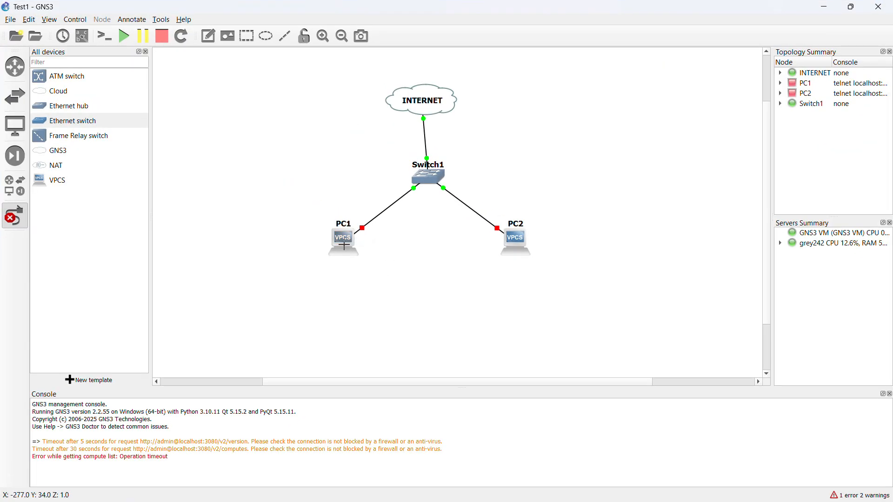
# - Start PC1 and PC2 together
pyautogui.moveTo(246, 182); pyautogui.dragTo(646, 309)
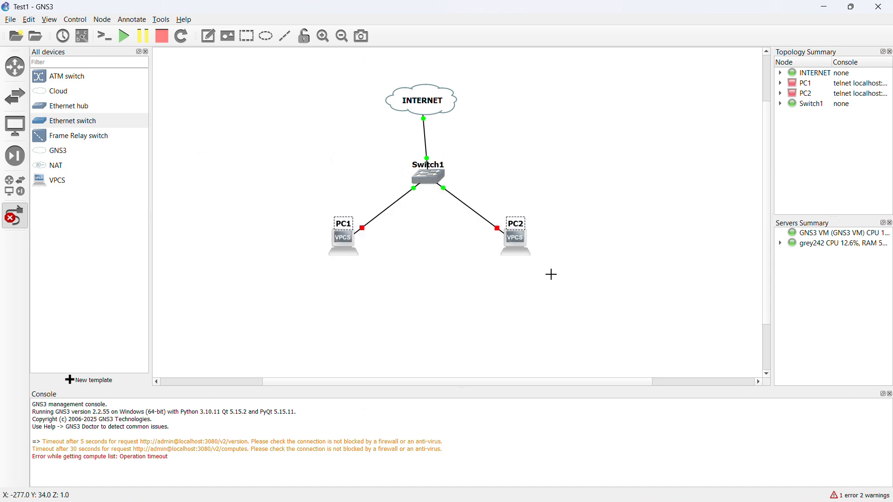
pyautogui.rightClick(516, 239)
pyautogui.click(578, 31)
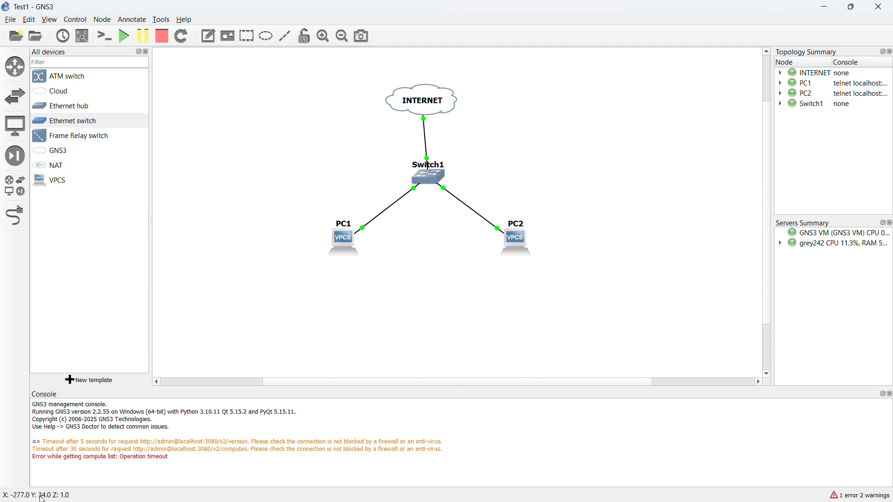
pyautogui.press('Return')
pyautogui.press('Return')
pyautogui.moveTo(263, 163); pyautogui.dragTo(619, 296)
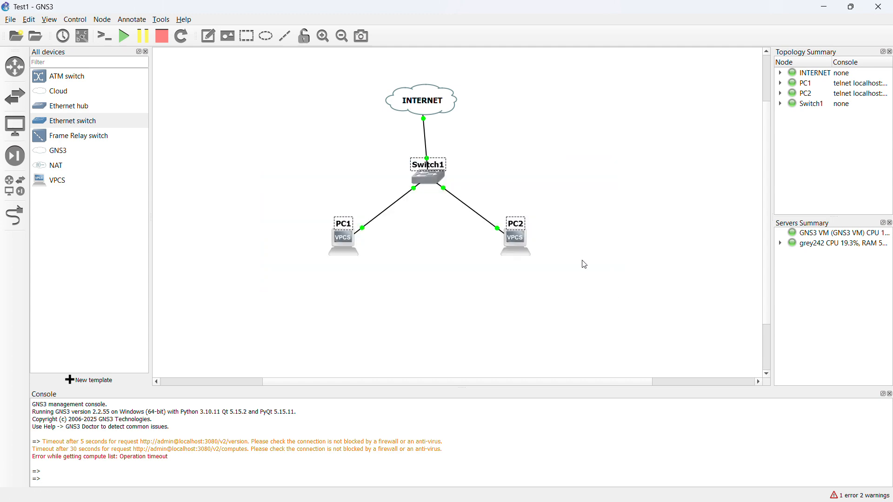
pyautogui.rightClick(519, 248)
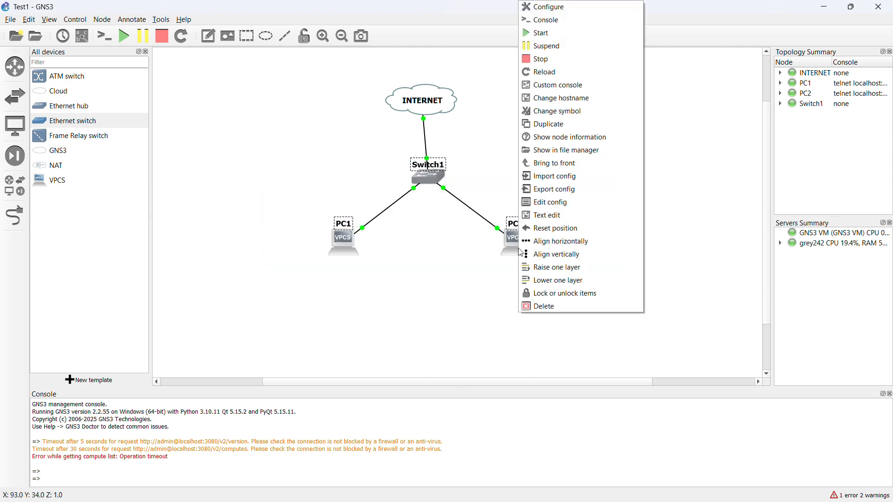
pyautogui.click(476, 141)
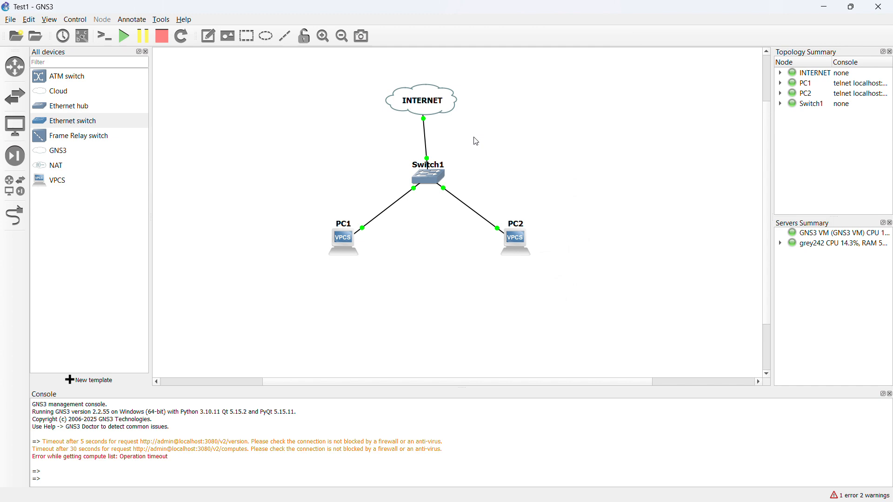
pyautogui.rightClick(519, 241)
pyautogui.click(446, 285)
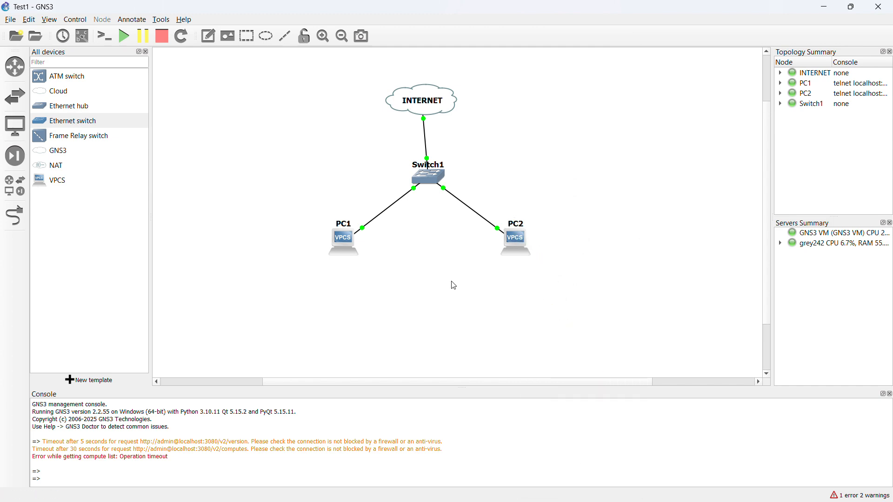
# - Open the consoles of PC1 and PC2 and request an address on PC1 with ip dhcp
pyautogui.click(520, 243)
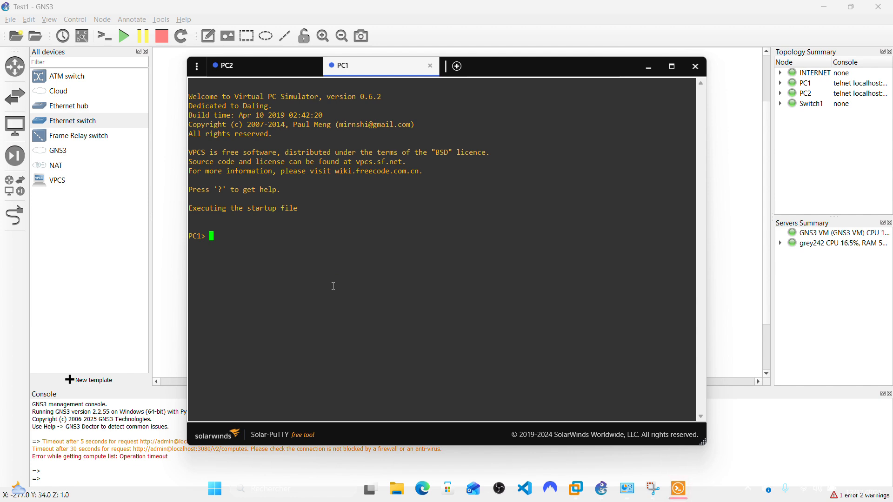
pyautogui.write('ip dhcp')
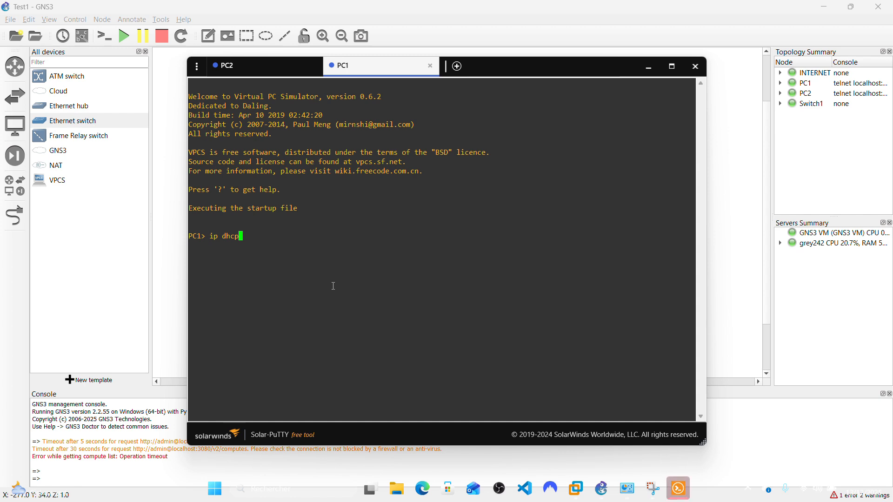
pyautogui.press('Return')
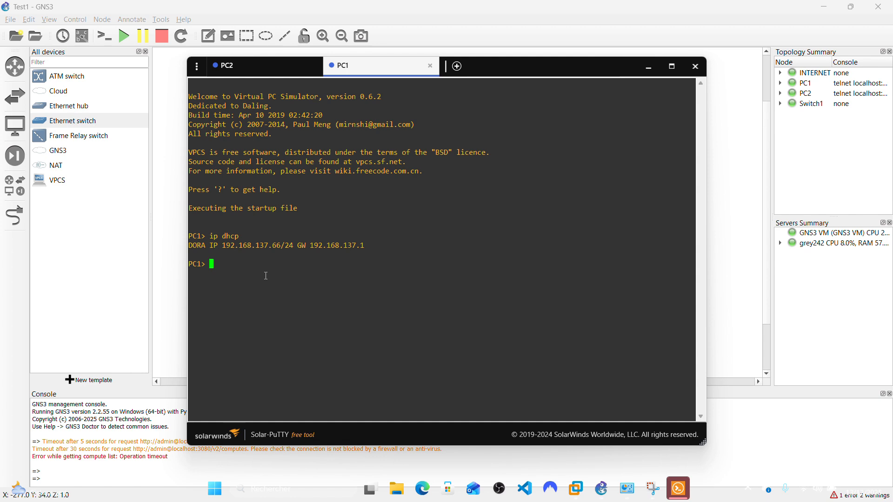
# - Ping 192.168.137.2 from PC1 to test its connectivity
pyautogui.write('ping 192.168.137.')
pyautogui.write('2')
pyautogui.press('Return')
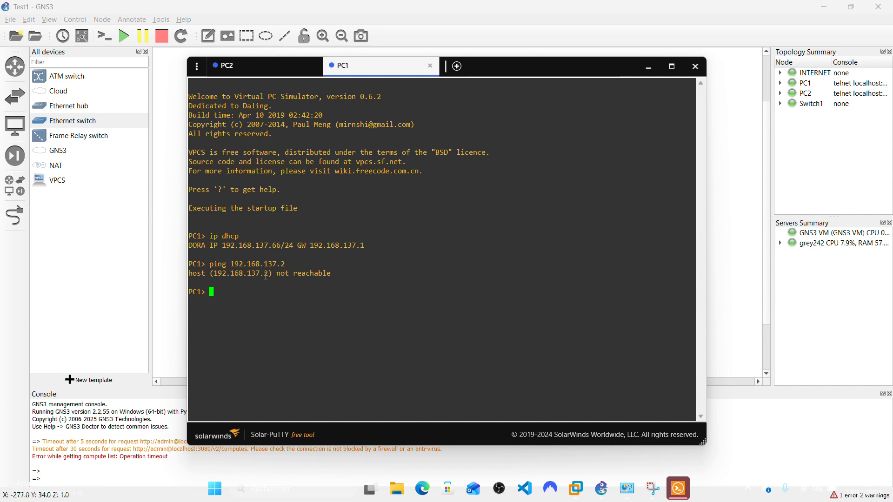
# - Try to ping the address entered as 8.8.88 from PC1
pyautogui.write('ping 192.168')
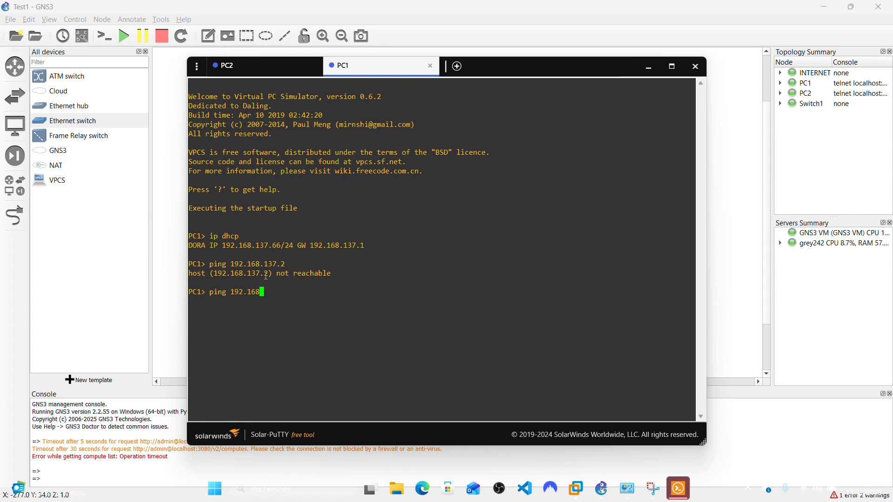
pyautogui.press('BackSpace')
pyautogui.press('BackSpace')
pyautogui.press('BackSpace')
pyautogui.press('BackSpace')
pyautogui.press('BackSpace')
pyautogui.press('BackSpace')
pyautogui.write('8.8.88')
pyautogui.press('Return')
pyautogui.press('Return')
# - Correct the previous ping command to 8.8.8.8 and run it from PC1 to test Internet access
pyautogui.press('Up')
pyautogui.press('BackSpace')
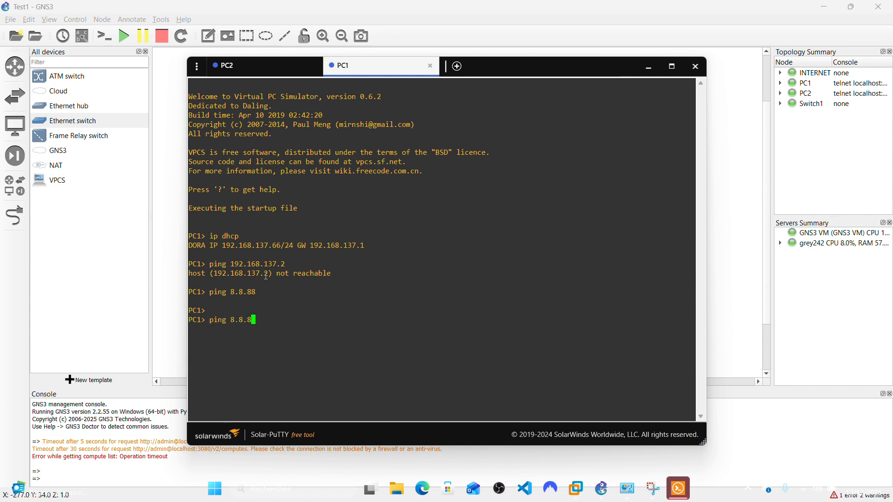
pyautogui.write('.')
pyautogui.press('BackSpace')
pyautogui.press('Return')
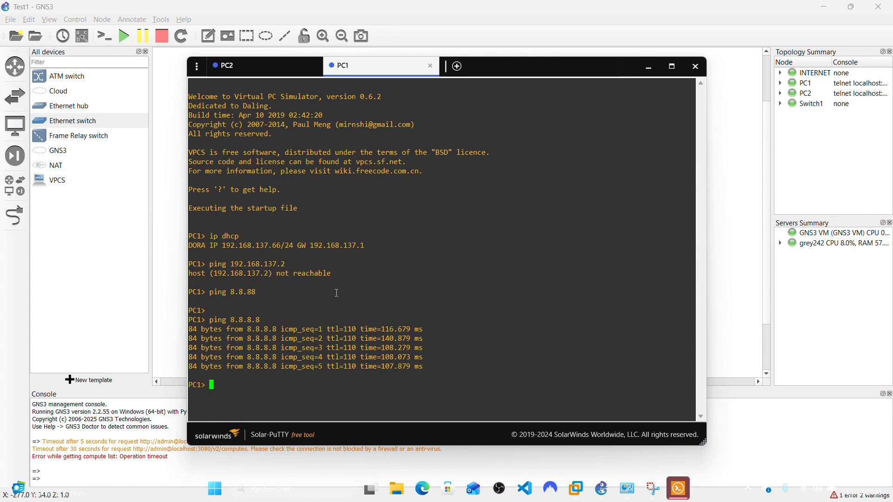
# - Ping the gateway 192.168.137.1 from PC1
pyautogui.press('Return')
pyautogui.press('Return')
pyautogui.press('Up')
pyautogui.press('Down')
pyautogui.write('ping 192.168.137.')
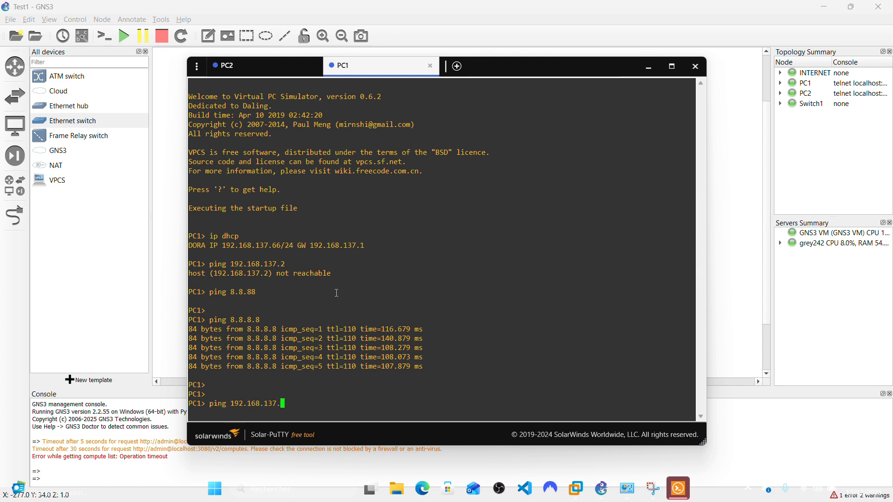
pyautogui.write('1')
pyautogui.press('Return')
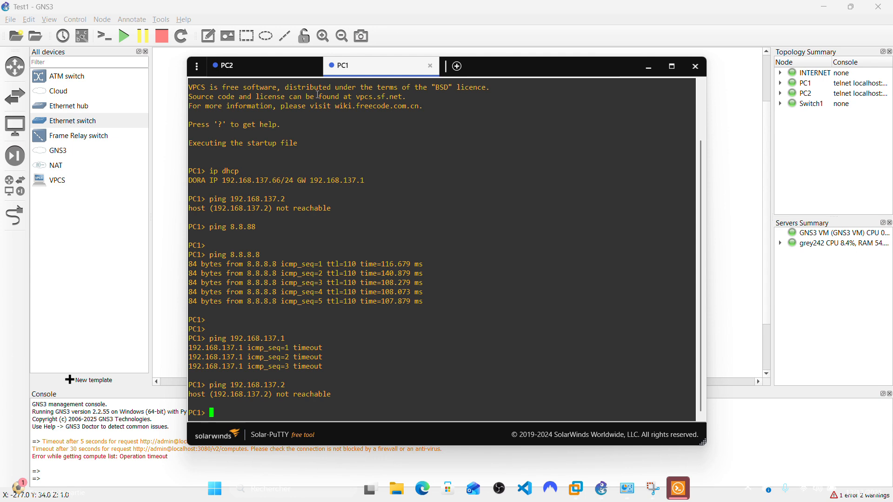
# - Request an IP address on PC2 with ip dhcp in its console
pyautogui.click(283, 66)
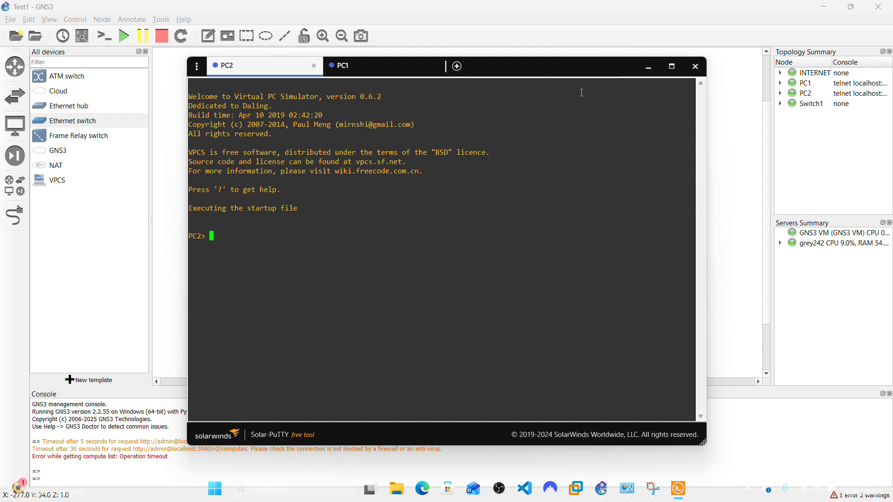
pyautogui.write('ip dhcp')
pyautogui.press('Return')
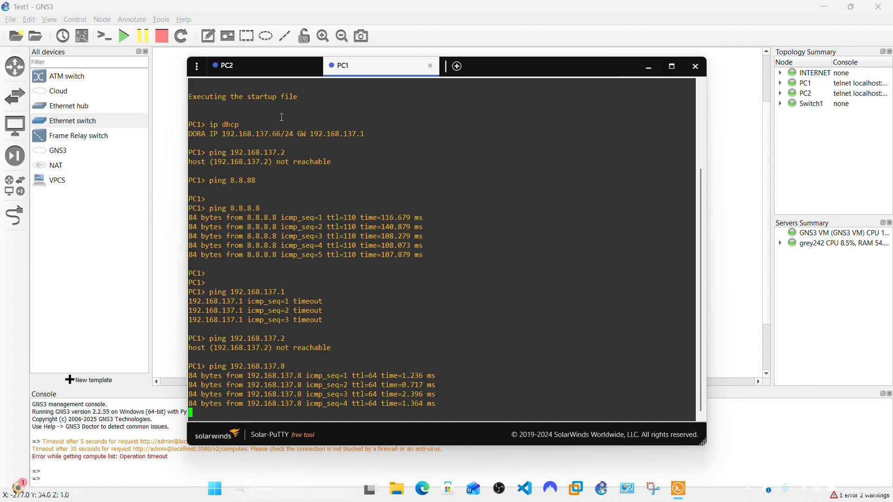
pyautogui.click(267, 71)
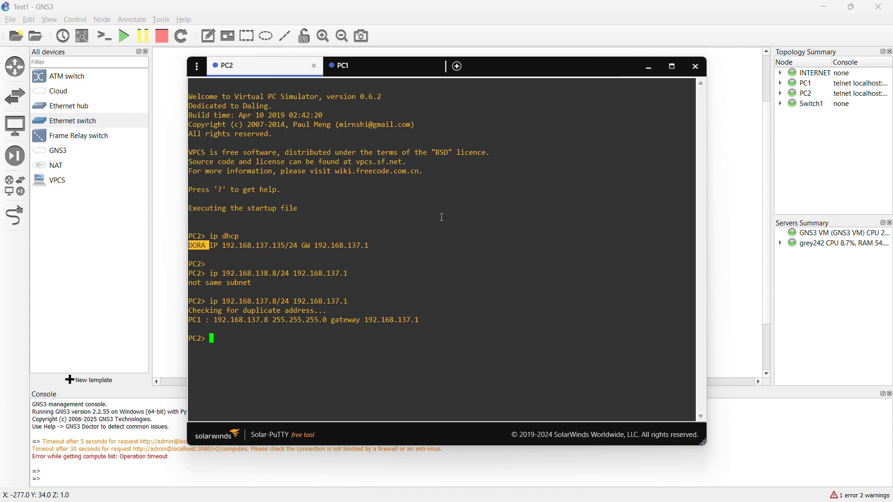
pyautogui.press('super+Tab')
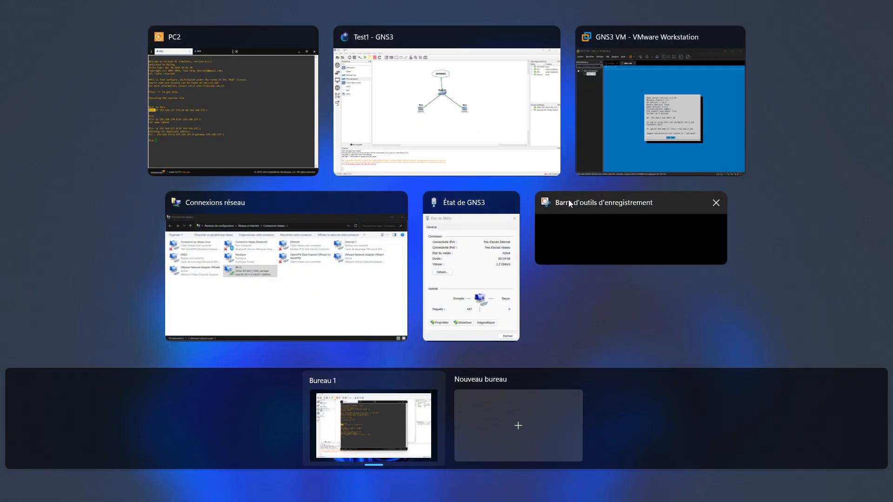
pyautogui.click(569, 200)
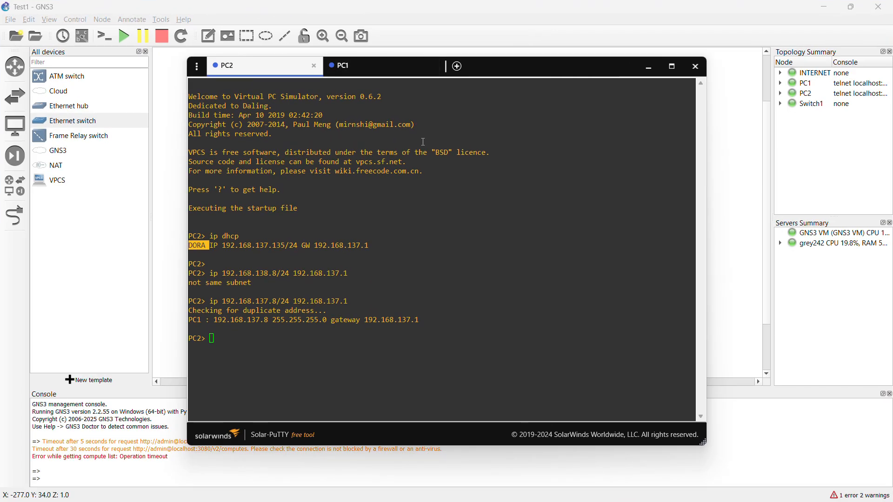